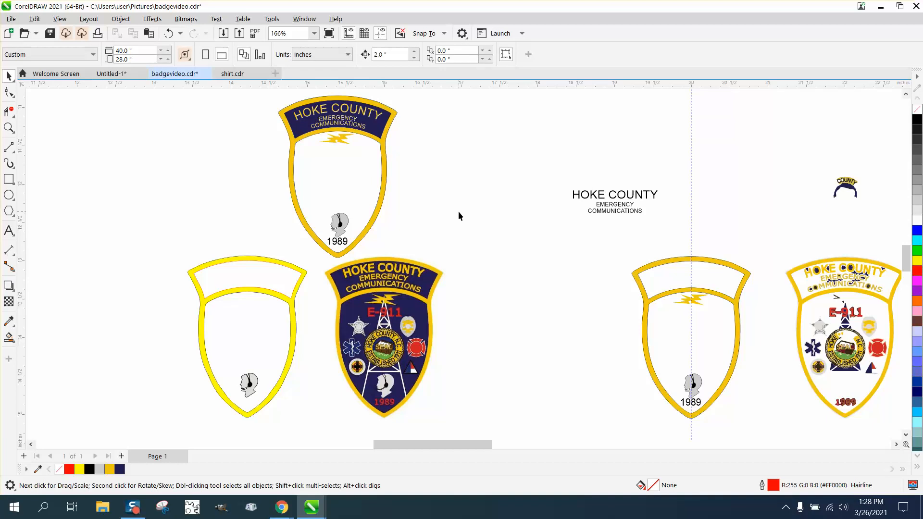
Delete the vertical guideline, and Smart Fill the gold badge's empty top banner as a new shape moved 4 inches left.
click(594, 201)
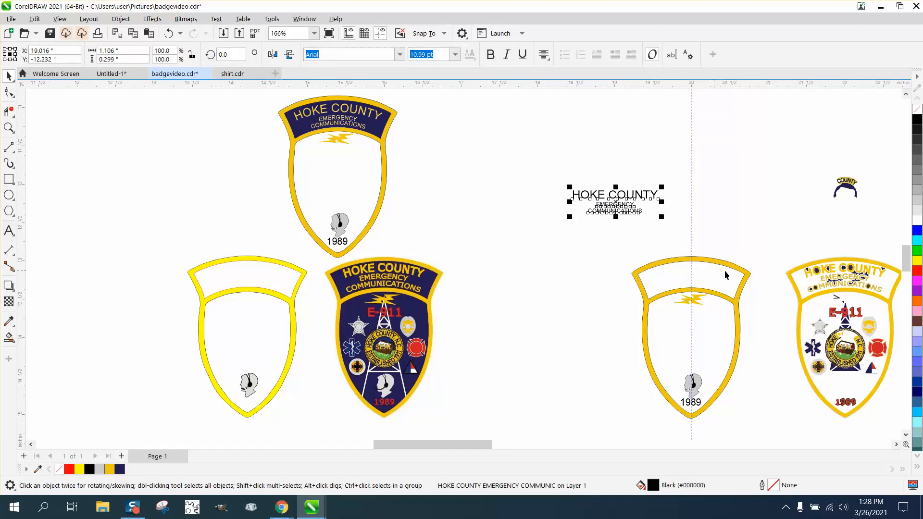
click(690, 276)
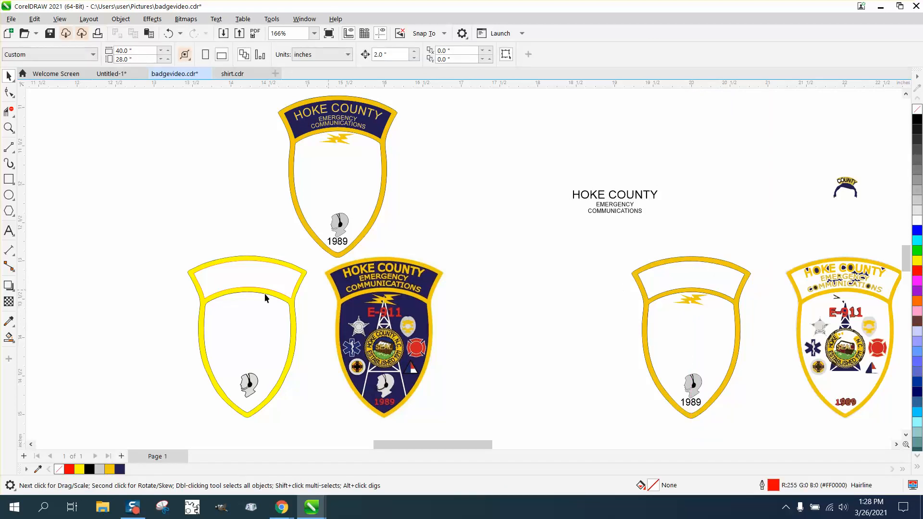
click(9, 337)
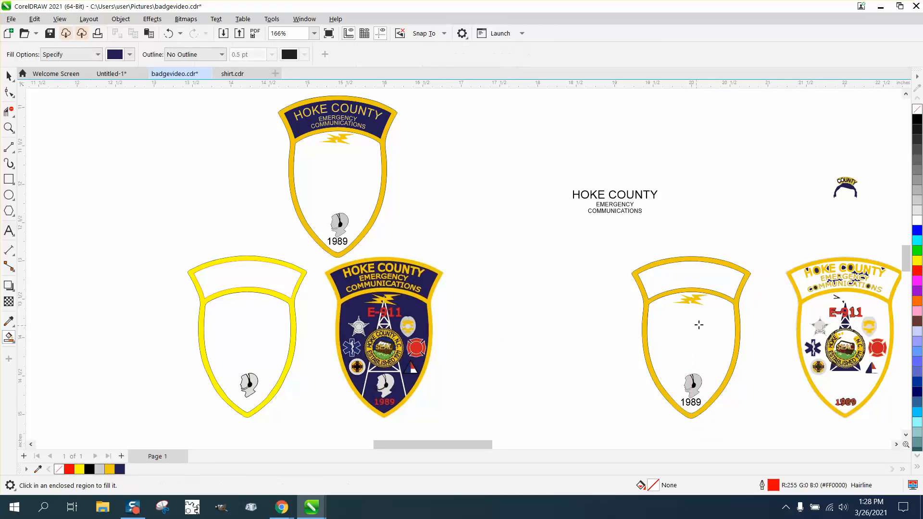
click(690, 279)
key(Left)
key(Left)
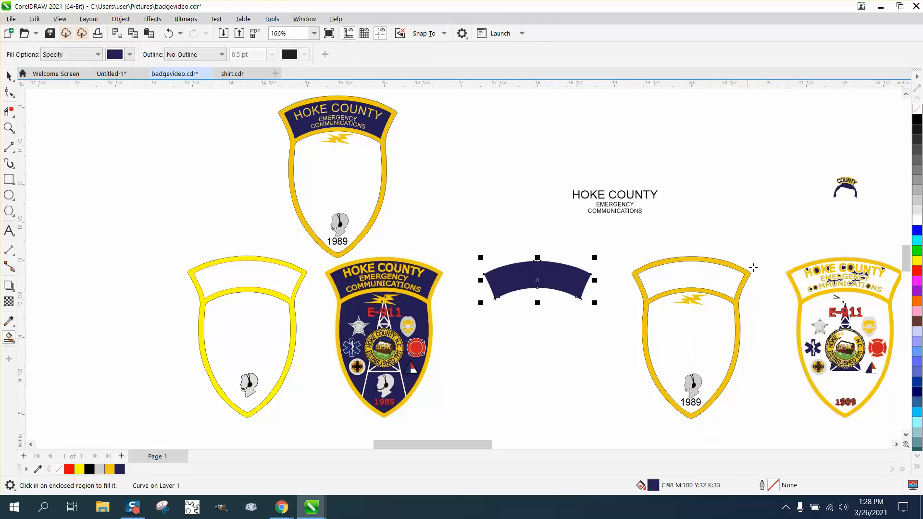
Give the banner shape no fill and a black outline, and apply a one-step inside contour with a 0.03-inch offset.
click(917, 108)
right_click(917, 119)
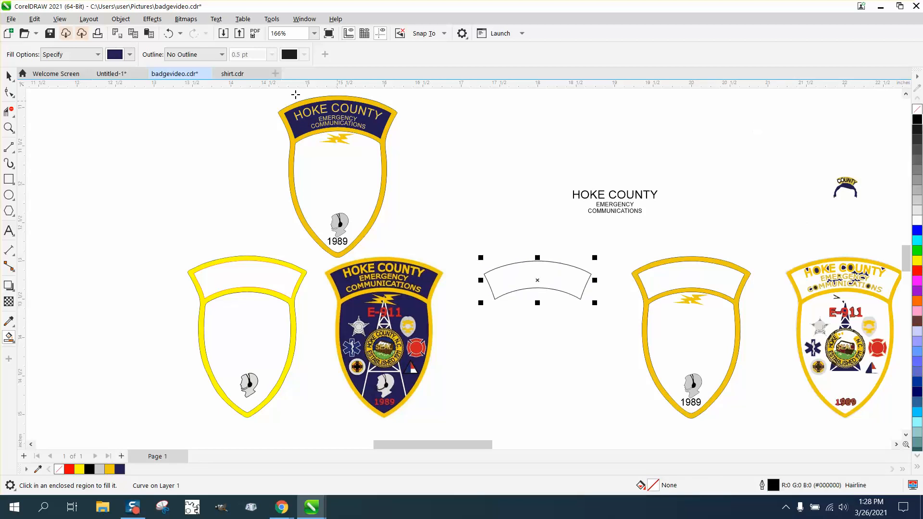
click(152, 18)
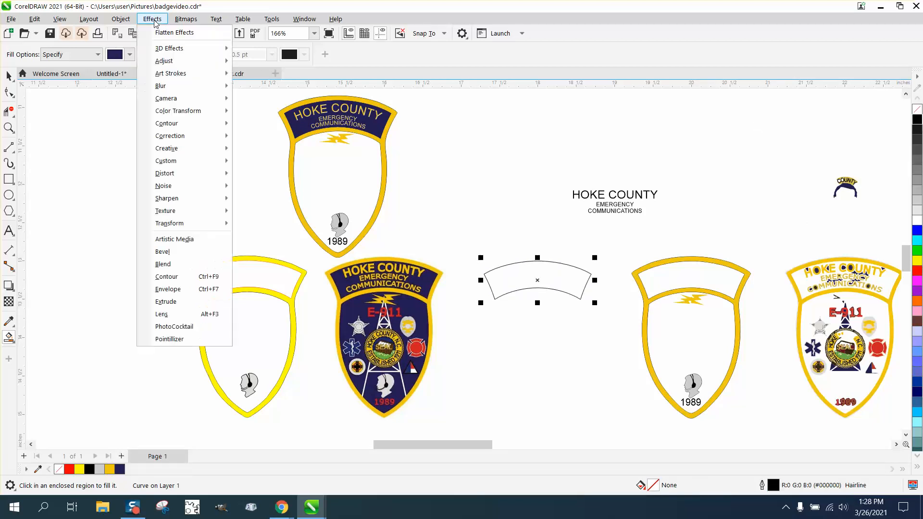
click(169, 278)
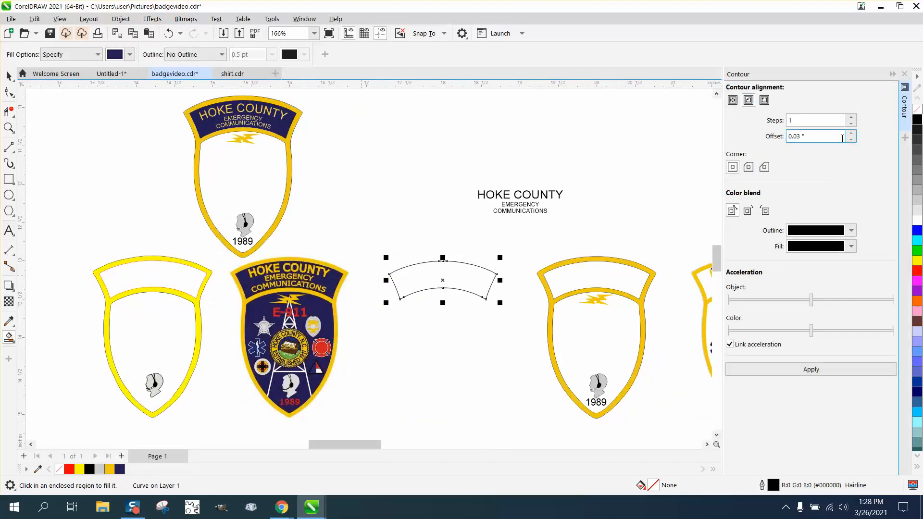
click(815, 368)
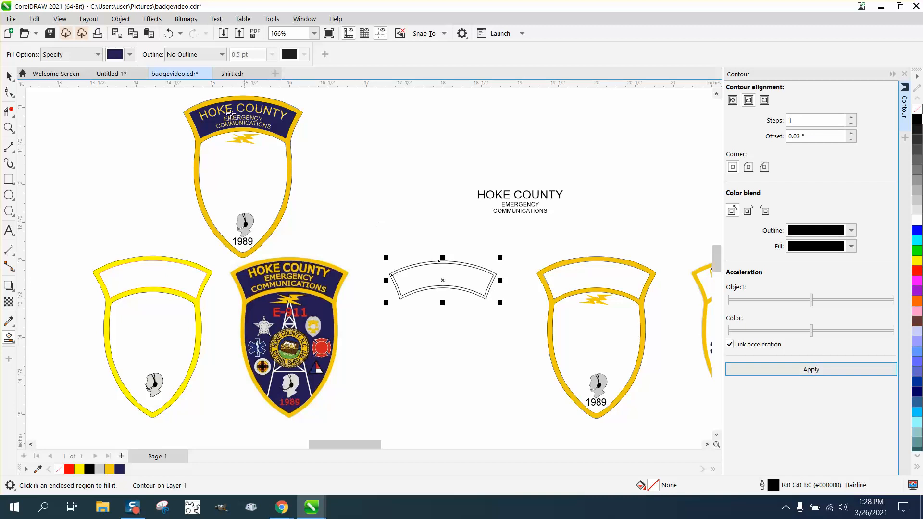
Break the banner's contour apart into separate outlines and deselect them.
click(121, 19)
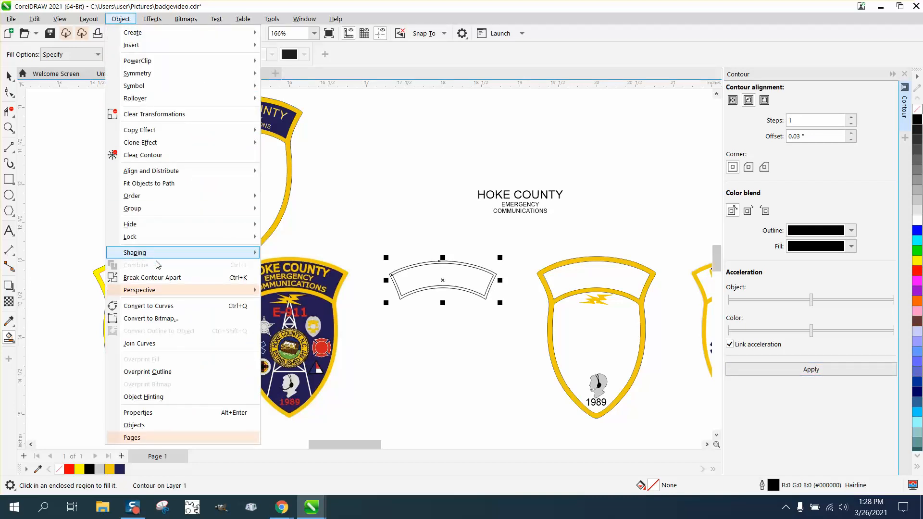
click(158, 279)
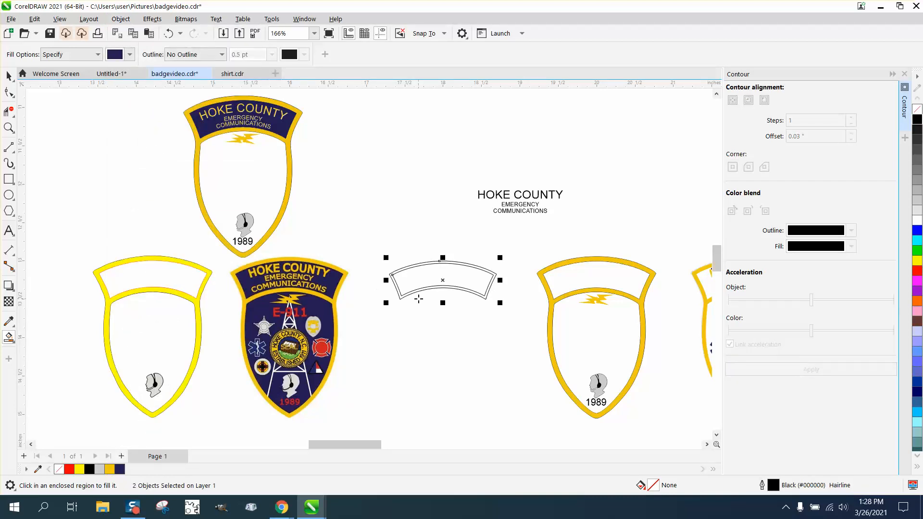
click(8, 75)
click(429, 225)
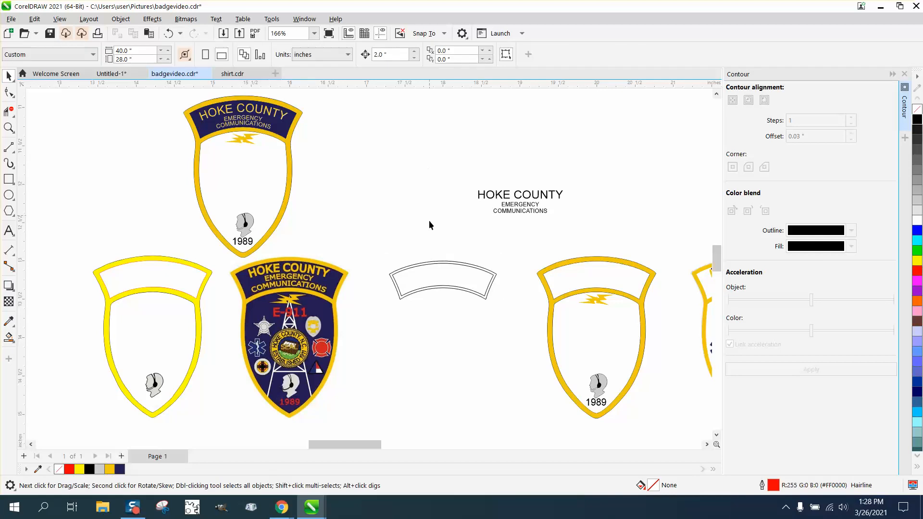
Move the outer banner outline up 2 inches and place the HOKE COUNTY text block just above the inner outline.
click(441, 260)
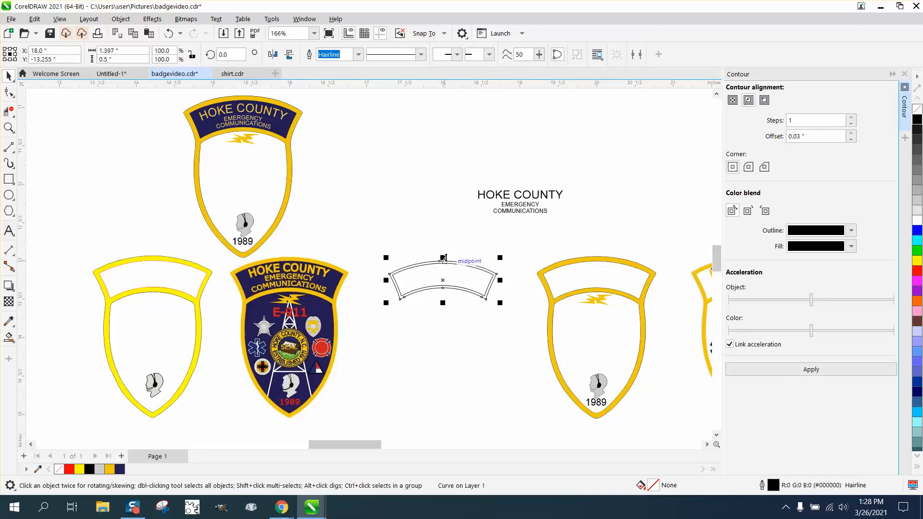
key(Up)
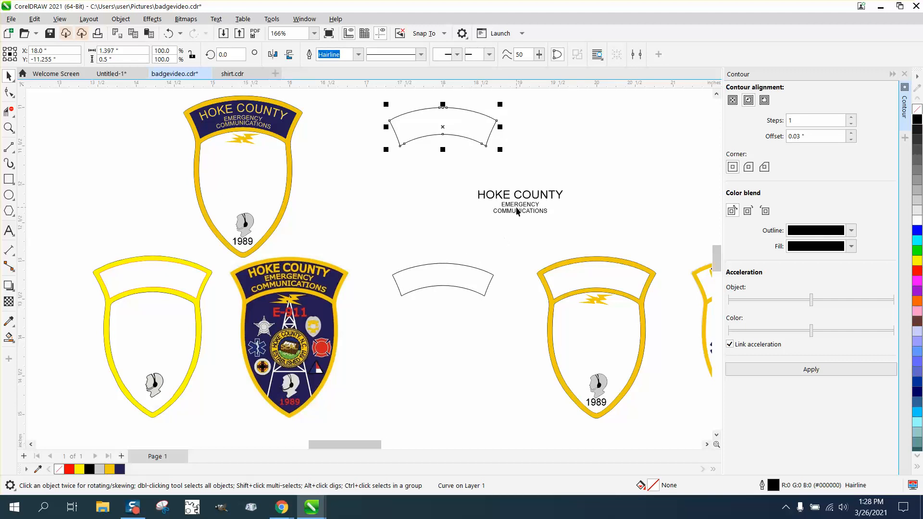
drag(523, 201, 453, 230)
Break the inner banner outline apart at its lower-left corner node with the Shape tool.
click(9, 127)
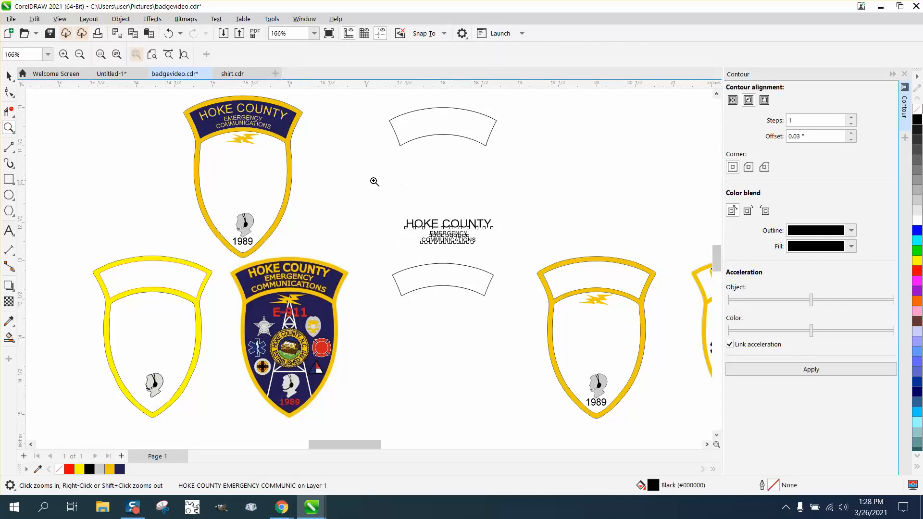
drag(373, 184, 605, 367)
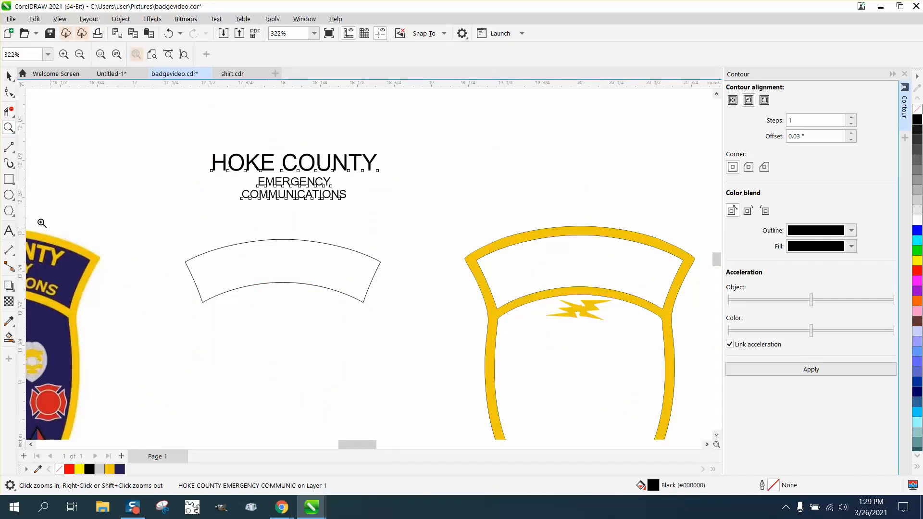
click(8, 76)
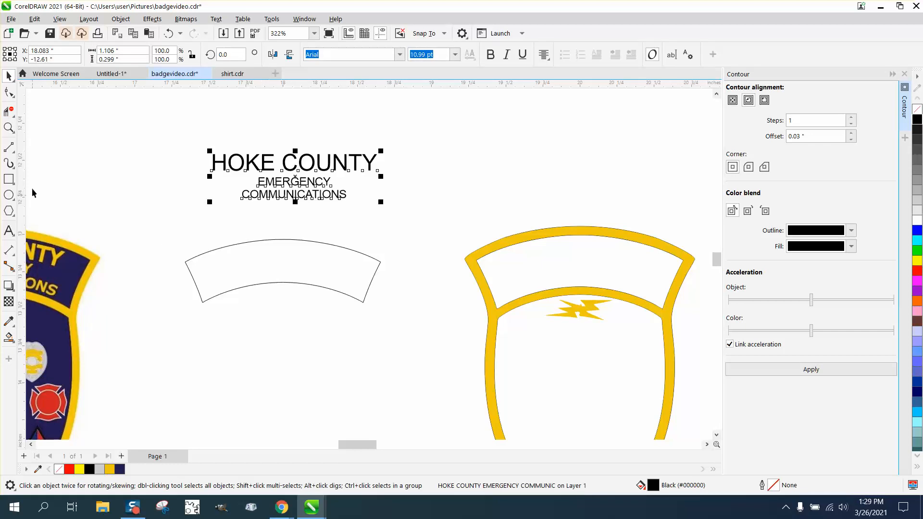
click(9, 92)
click(214, 296)
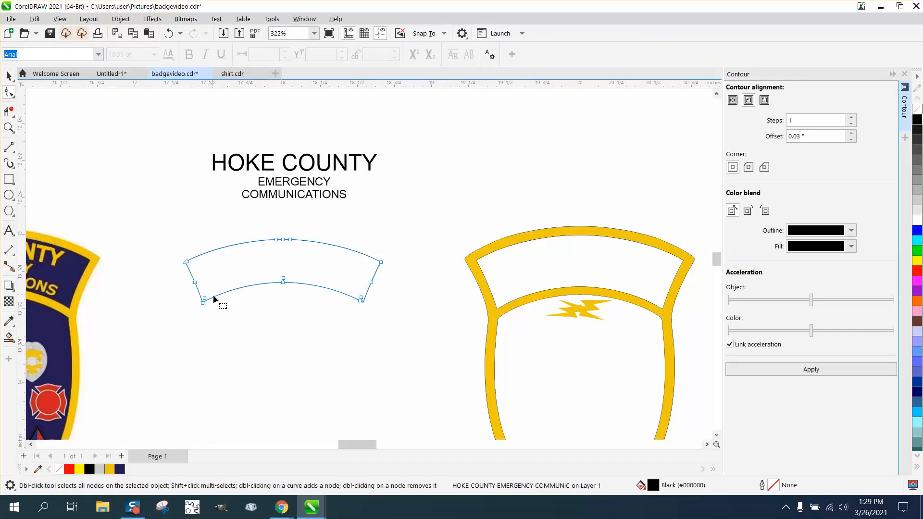
right_click(200, 301)
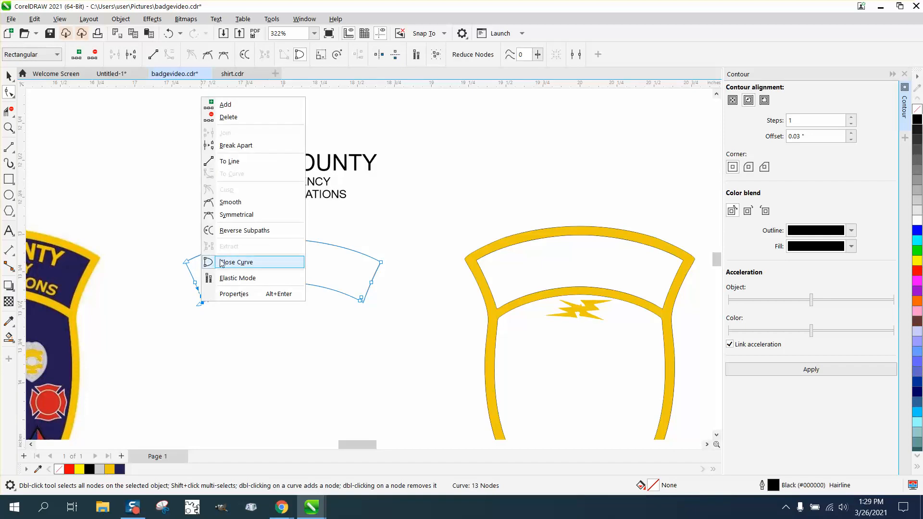
click(241, 153)
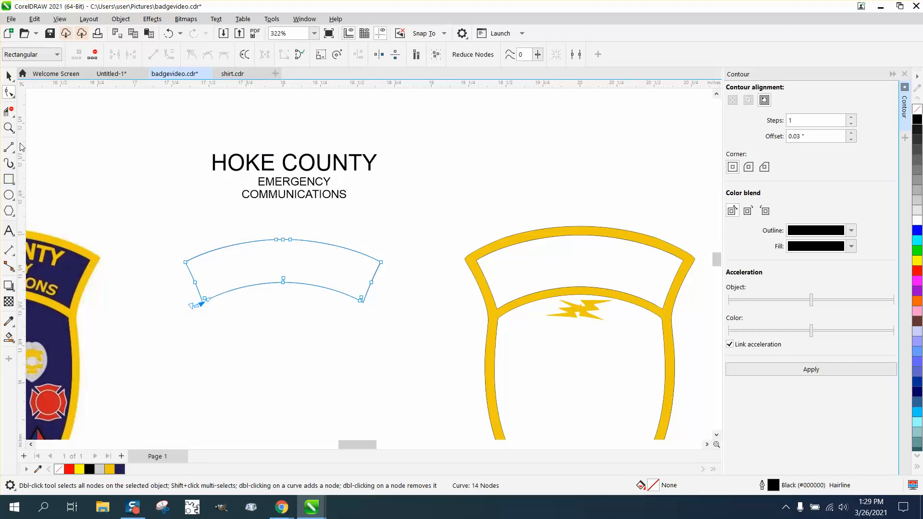
Break the inner banner outline apart at its lower-right corner node.
click(9, 128)
drag(303, 287, 409, 344)
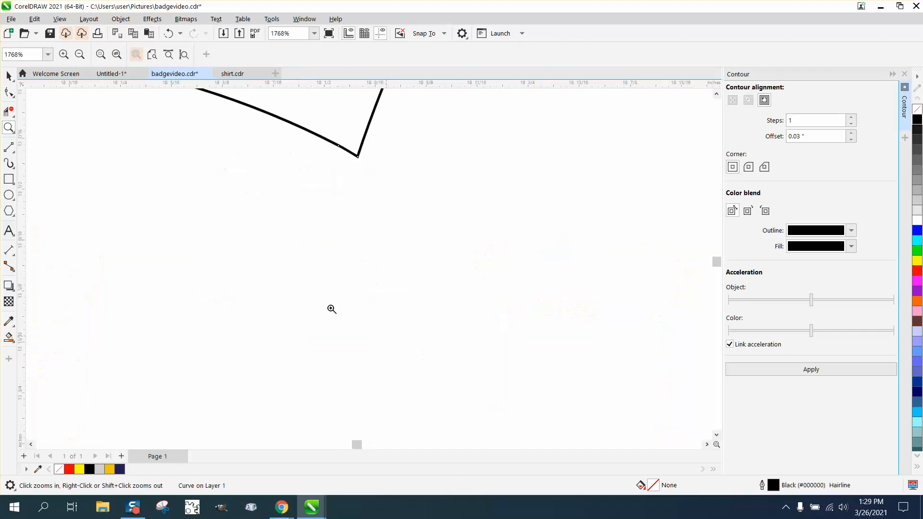
click(12, 96)
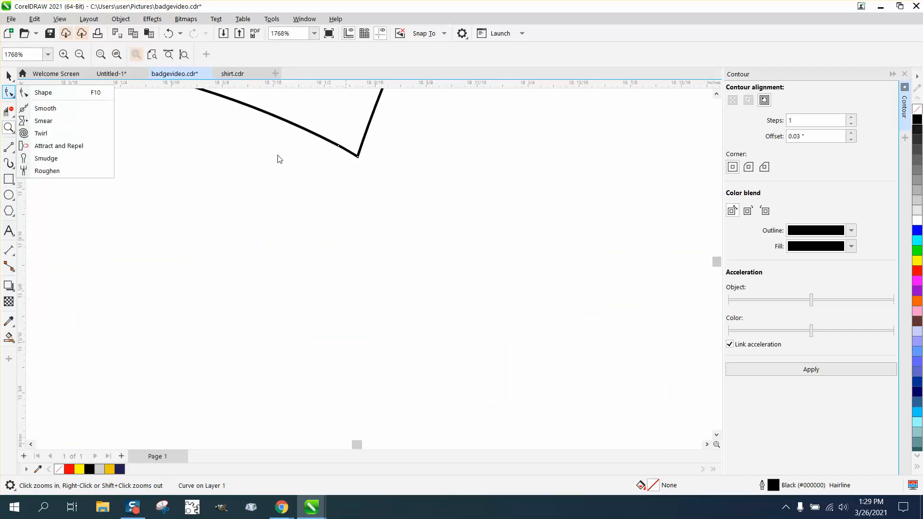
click(44, 93)
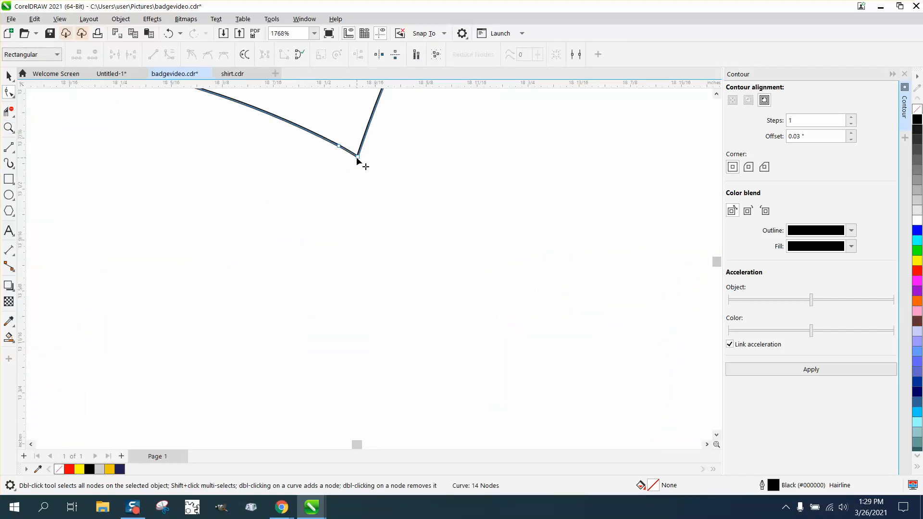
click(358, 158)
right_click(359, 159)
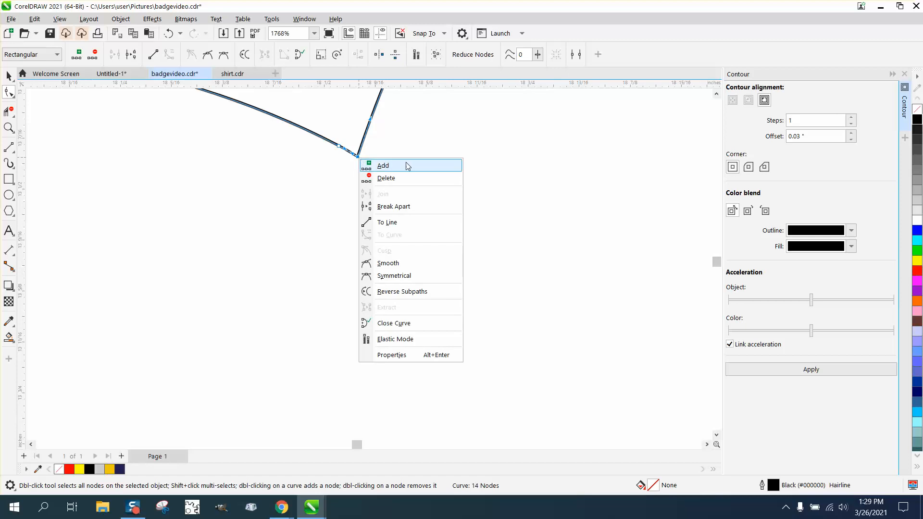
click(386, 206)
scroll(473, 249, down, 3)
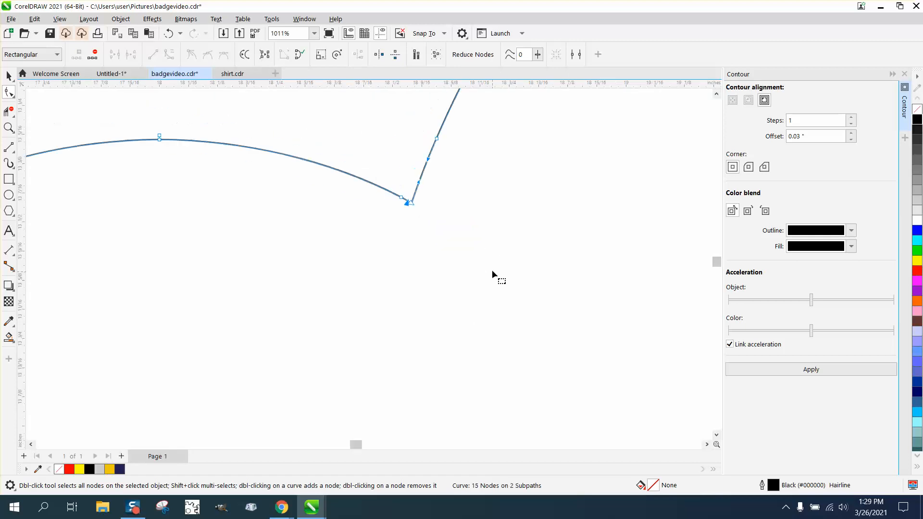
Delete the banner outline's top and side segments with Virtual Segment Delete, keeping only the lower arc, and select that arc.
click(8, 112)
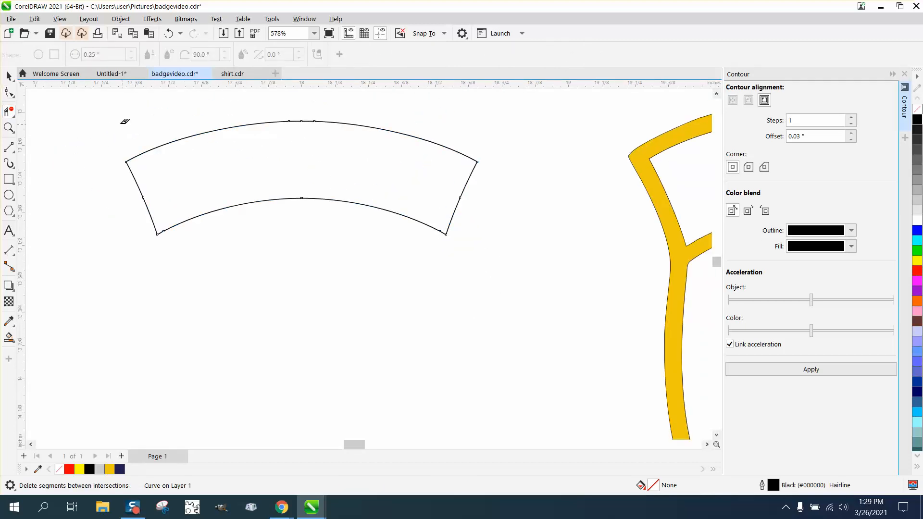
drag(90, 123, 493, 177)
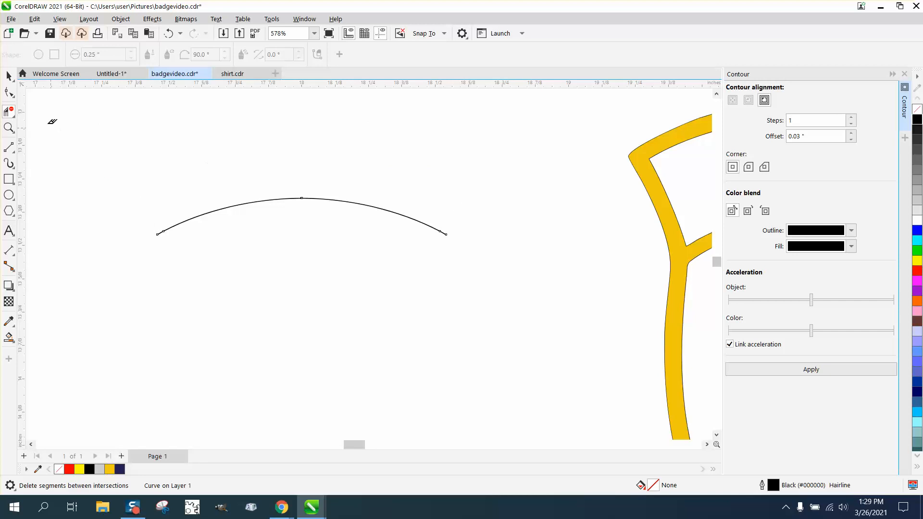
click(9, 75)
click(420, 230)
Move the HOKE COUNTY text block slightly closer to the arc and break it apart into separate lines.
scroll(420, 233, down, 3)
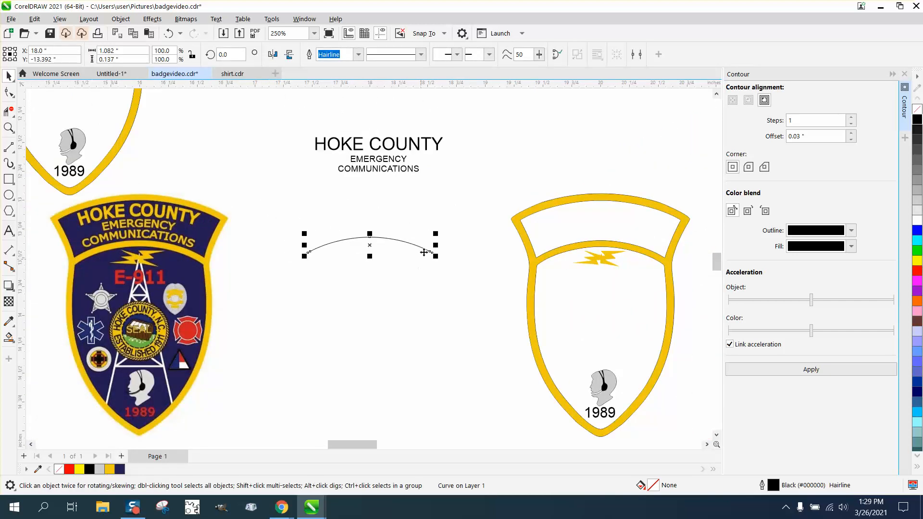
drag(409, 173, 405, 189)
key(ctrl+k)
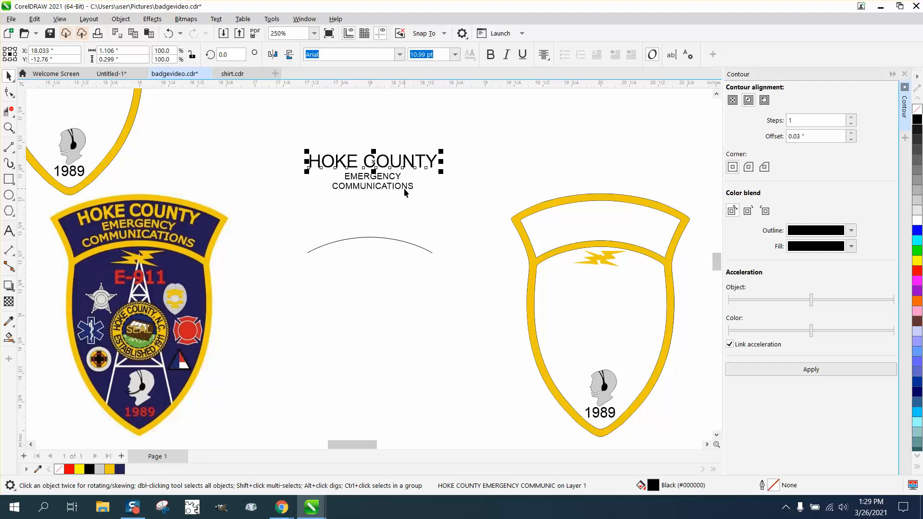
Fit the COMMUNICATIONS text line to the arc, centred directly on the curve.
click(400, 187)
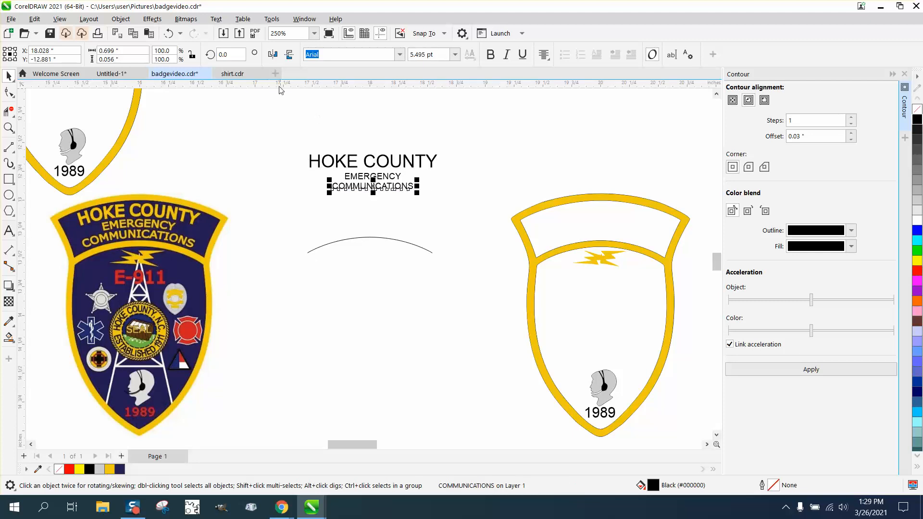
click(216, 19)
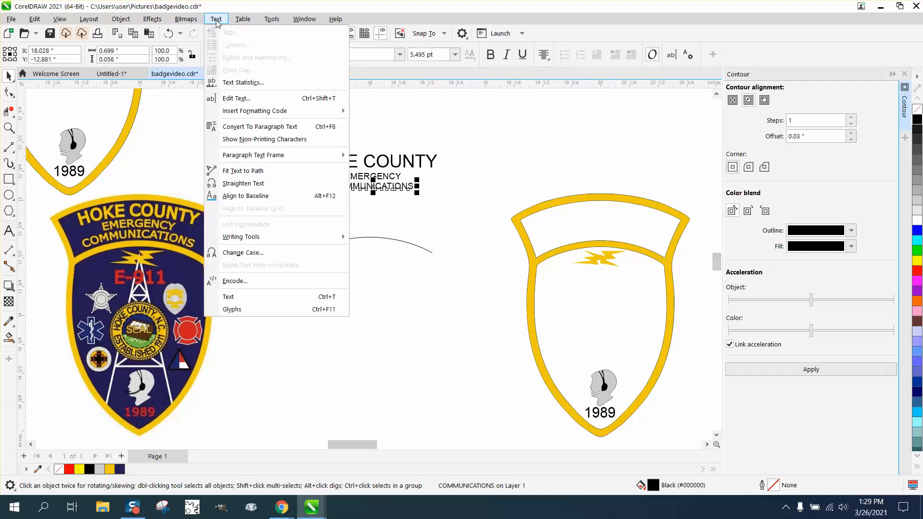
click(243, 171)
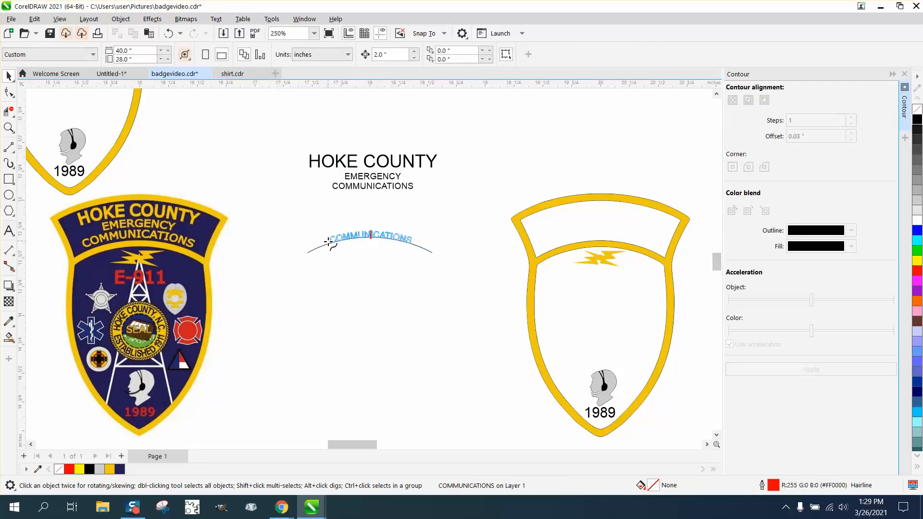
click(327, 242)
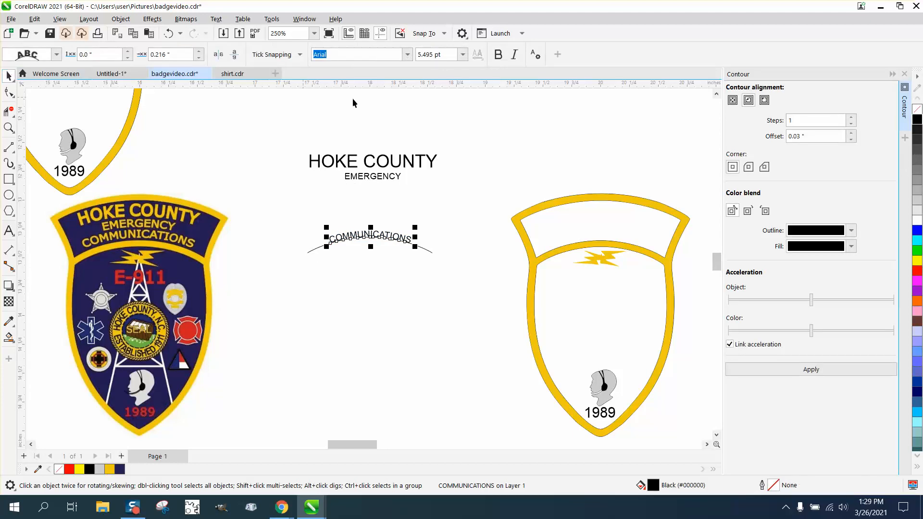
Fit the EMERGENCY text line to the arc, centred just above COMMUNICATIONS at an offset of about 0.076 in.
click(388, 176)
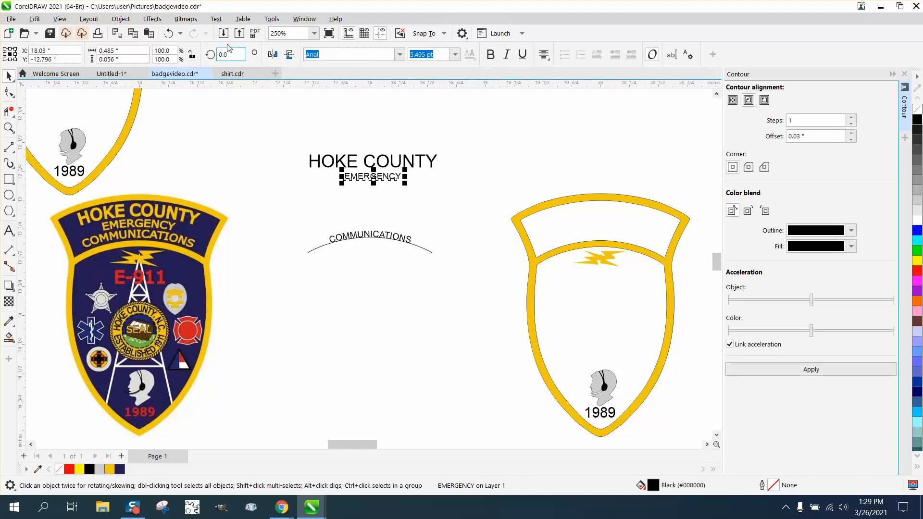
click(218, 20)
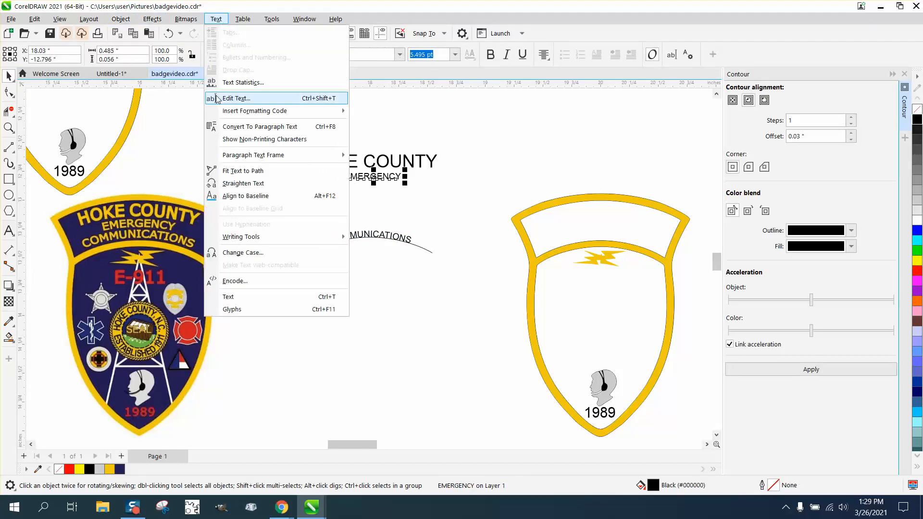
click(243, 171)
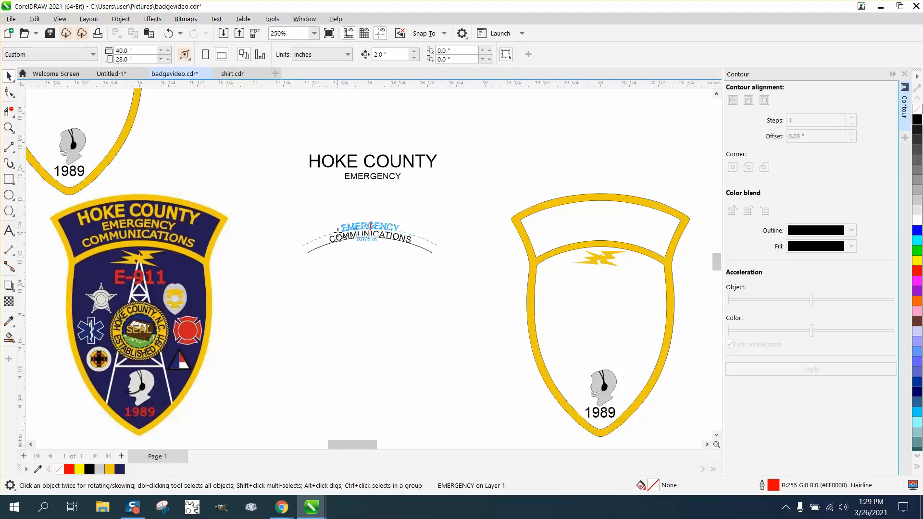
click(338, 237)
Fit the HOKE COUNTY text line to the arc, centred above EMERGENCY at an offset of about 0.178 in.
click(361, 168)
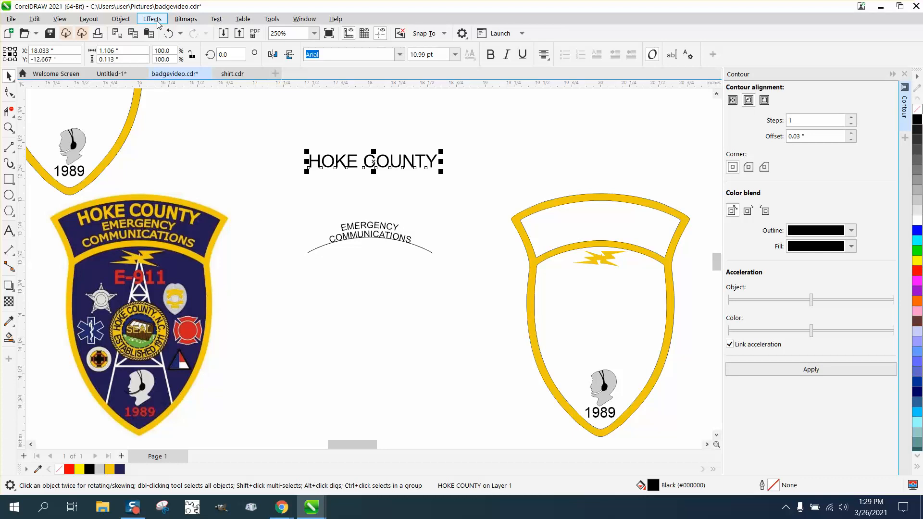
click(216, 20)
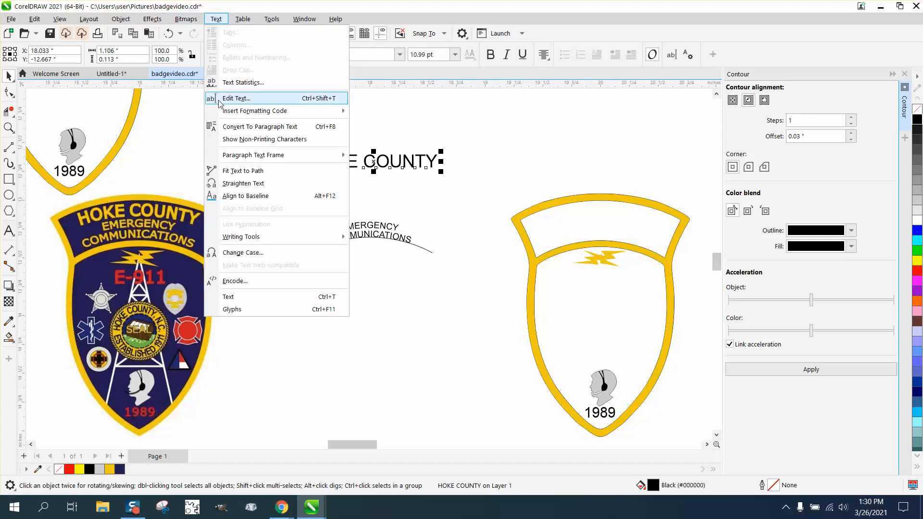
click(246, 172)
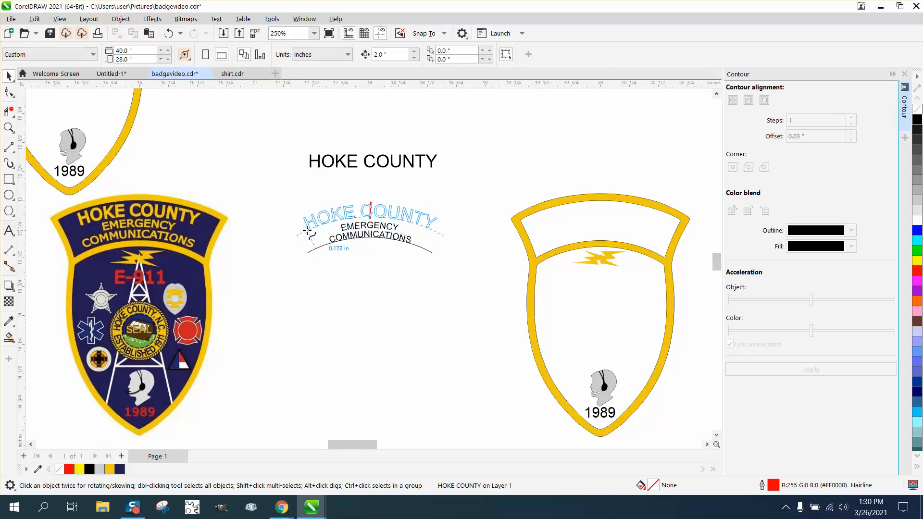
click(307, 231)
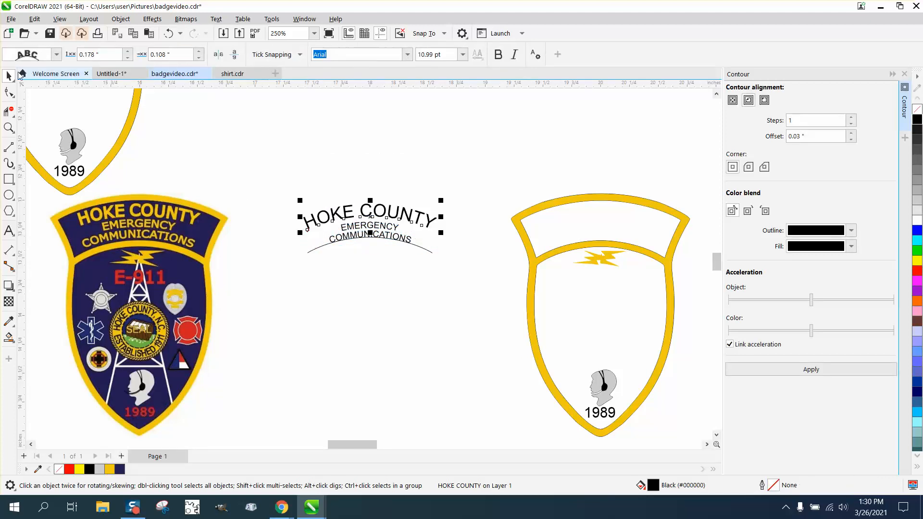
Break the fitted text and arc compound object apart and move the arc down, well clear of the lettering.
click(305, 181)
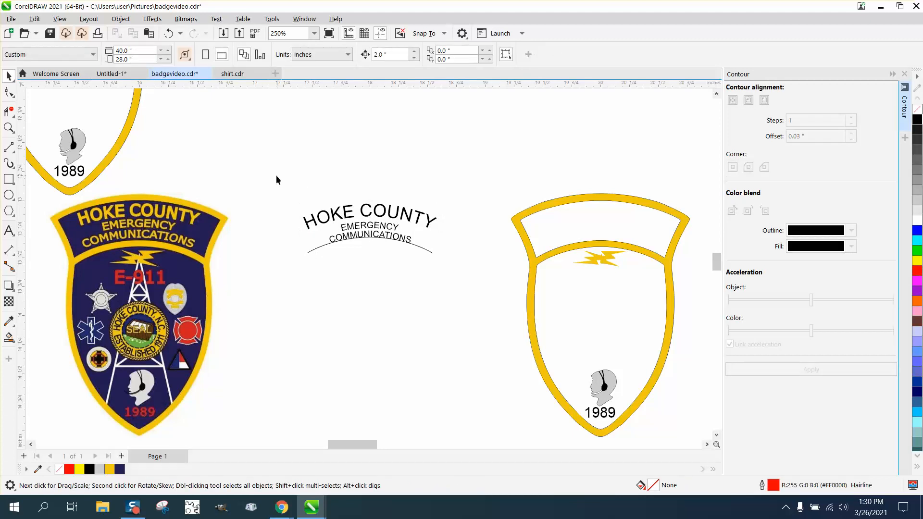
drag(477, 309, 478, 309)
click(120, 19)
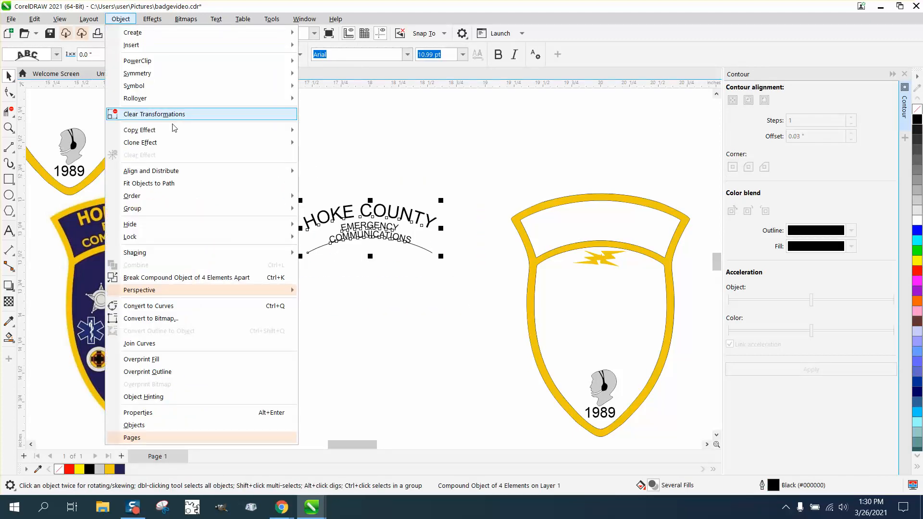
click(197, 277)
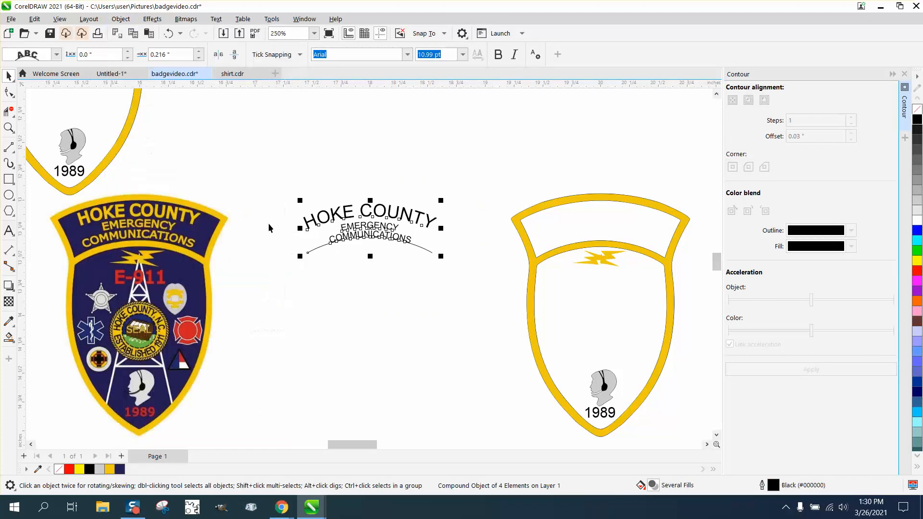
click(313, 251)
key(Delete)
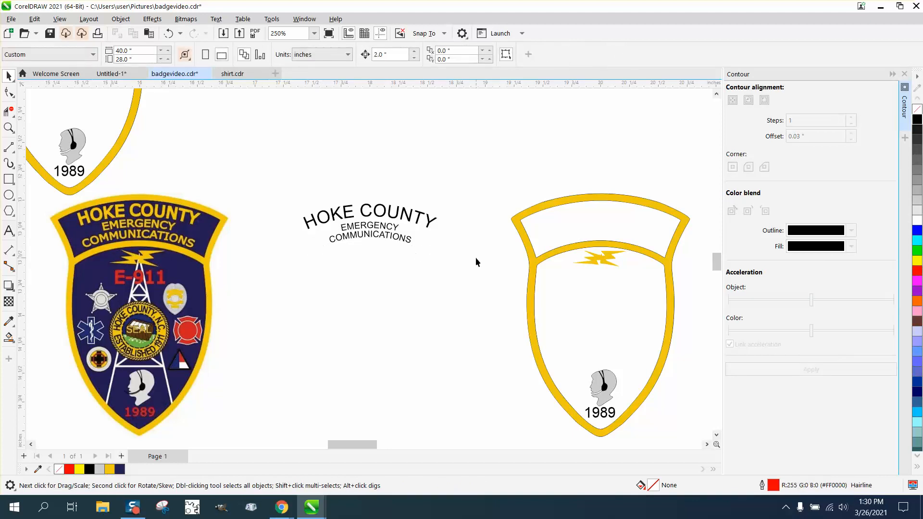
Move the three curved text lines 2 in right into the outlined badge's banner, and place the reference badge image beside that badge.
drag(416, 256, 440, 274)
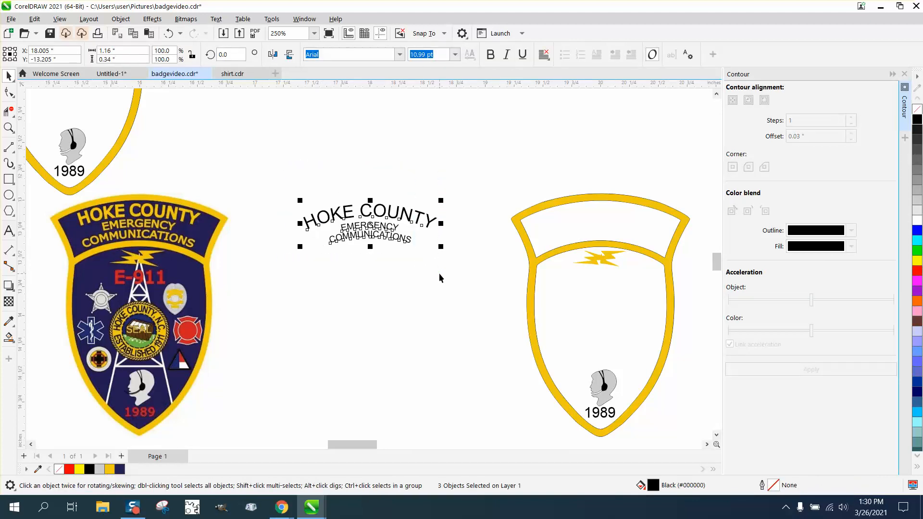
key(Right)
click(454, 231)
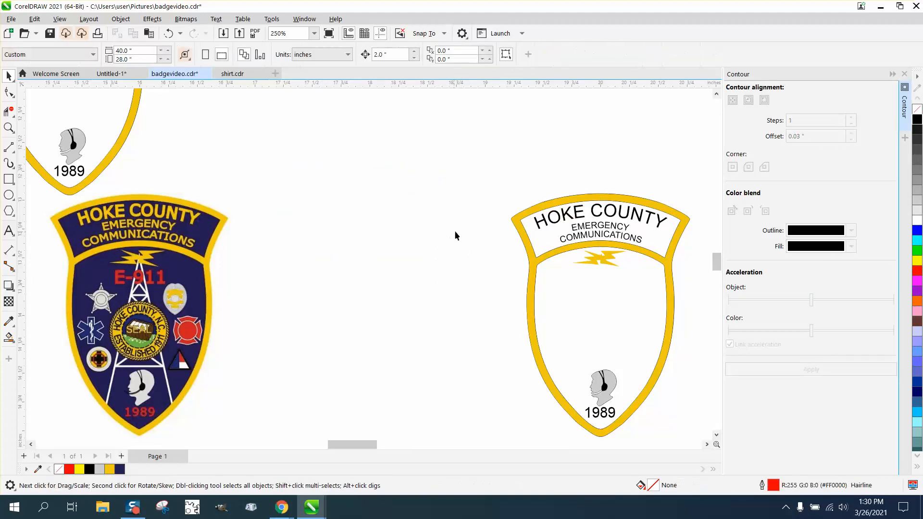
drag(224, 223, 467, 224)
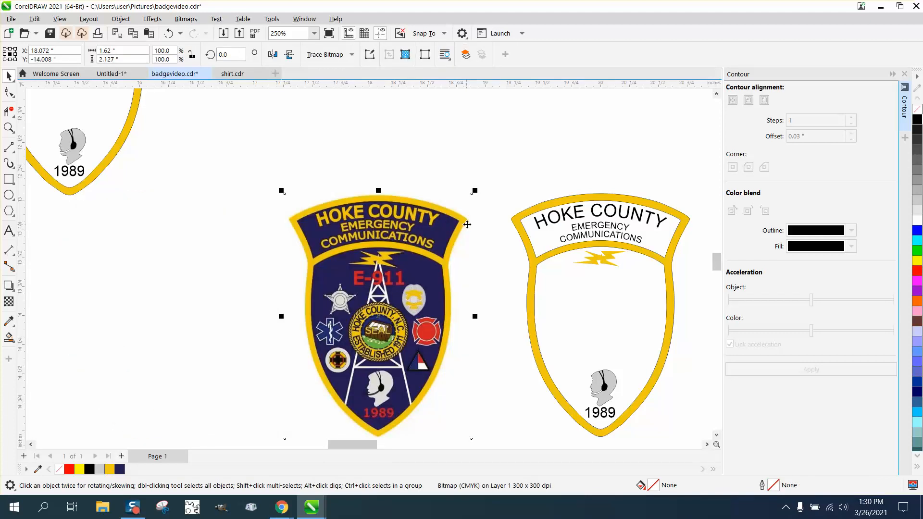
Try filling the outlined badge with the navy sampled from the reference badge's banner, undoing the fill each time.
click(9, 128)
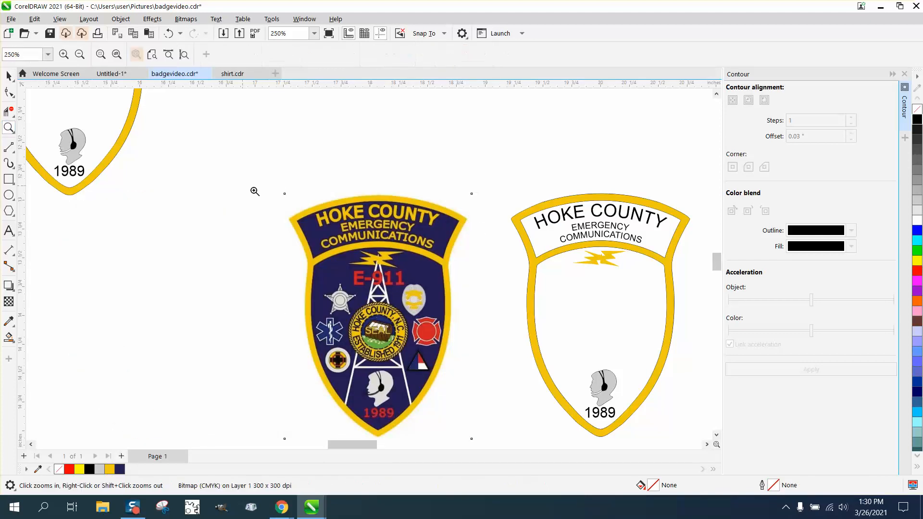
click(14, 327)
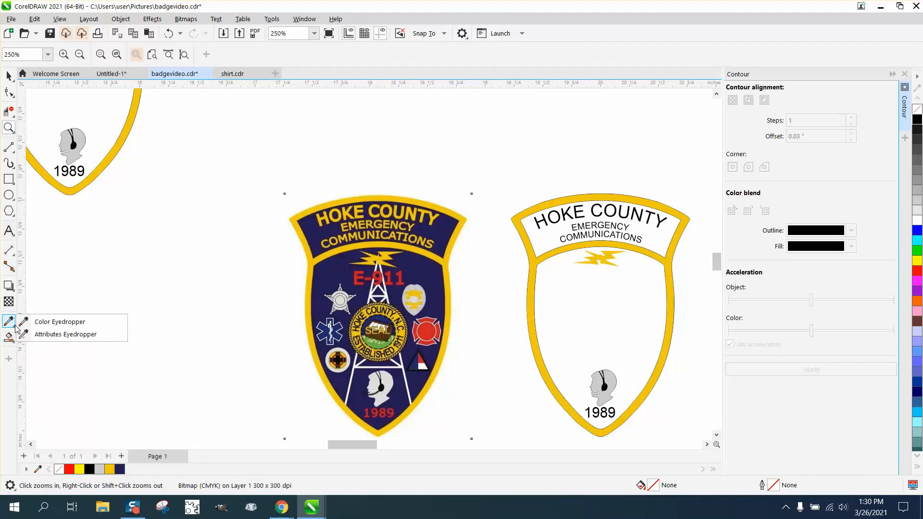
click(51, 324)
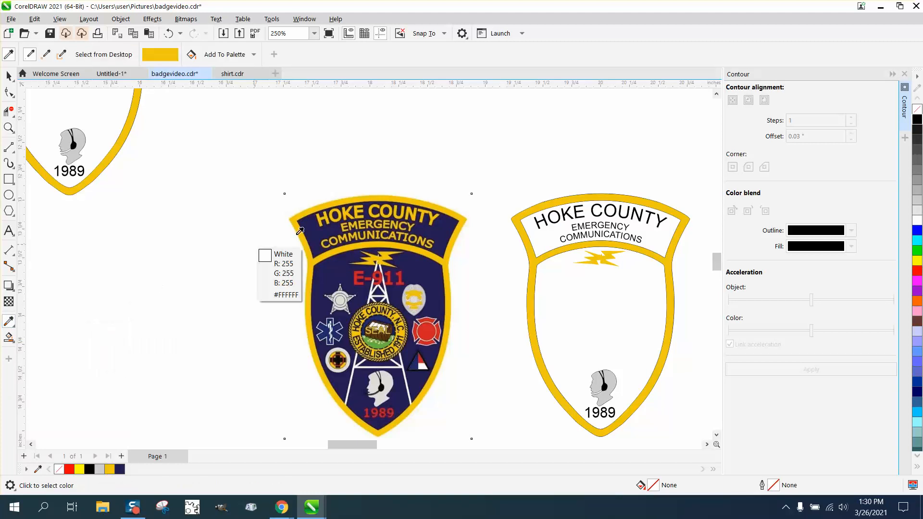
click(444, 231)
click(547, 231)
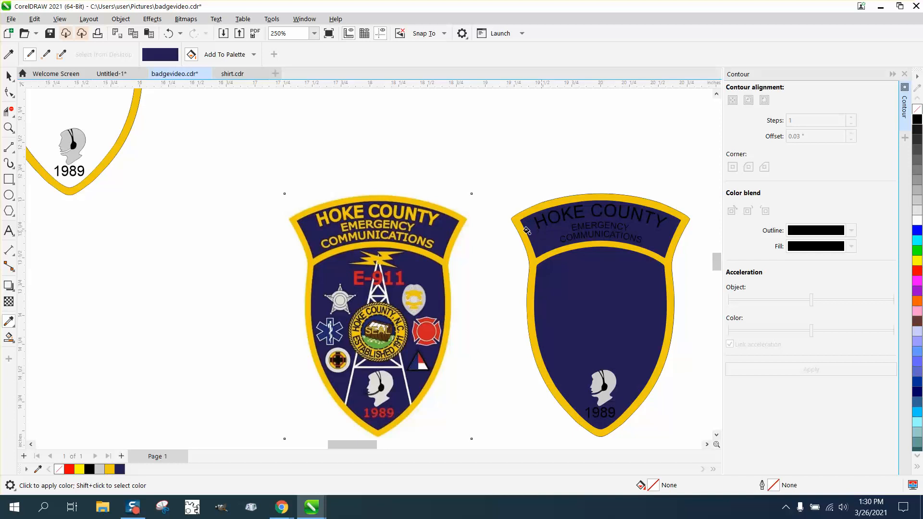
click(169, 34)
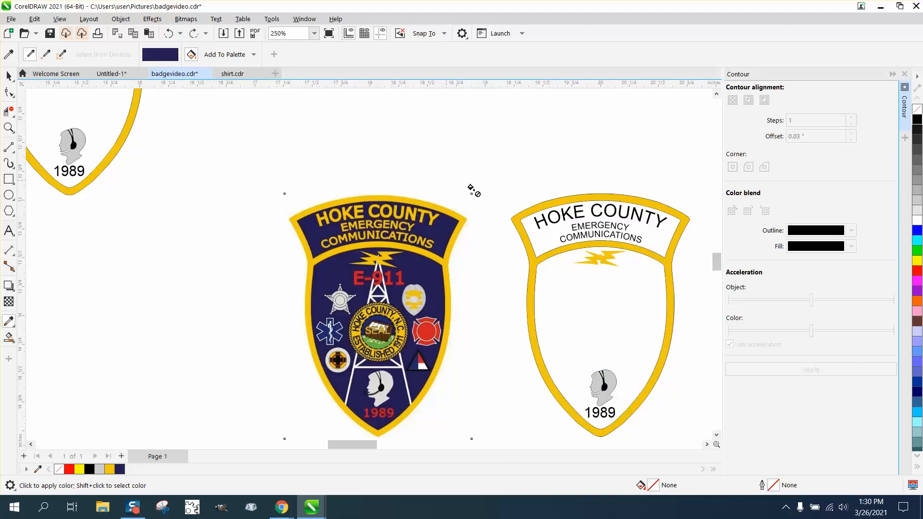
click(535, 230)
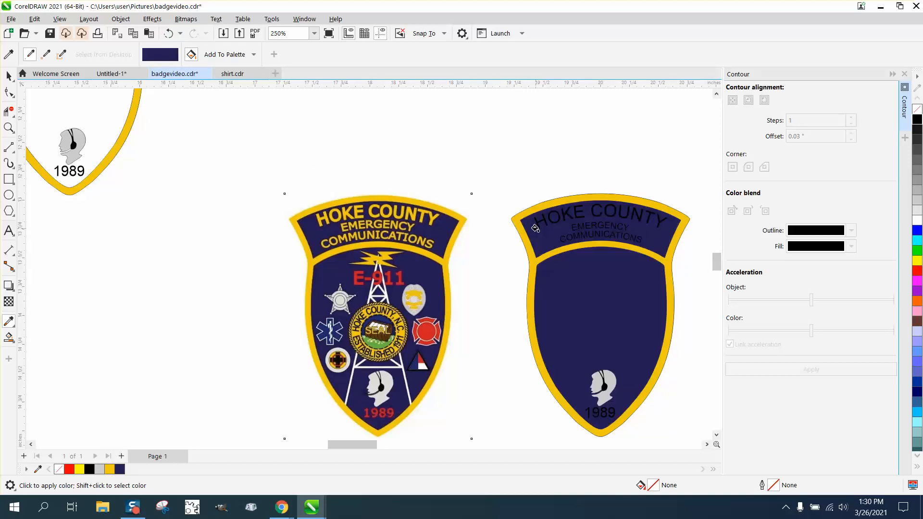
click(167, 36)
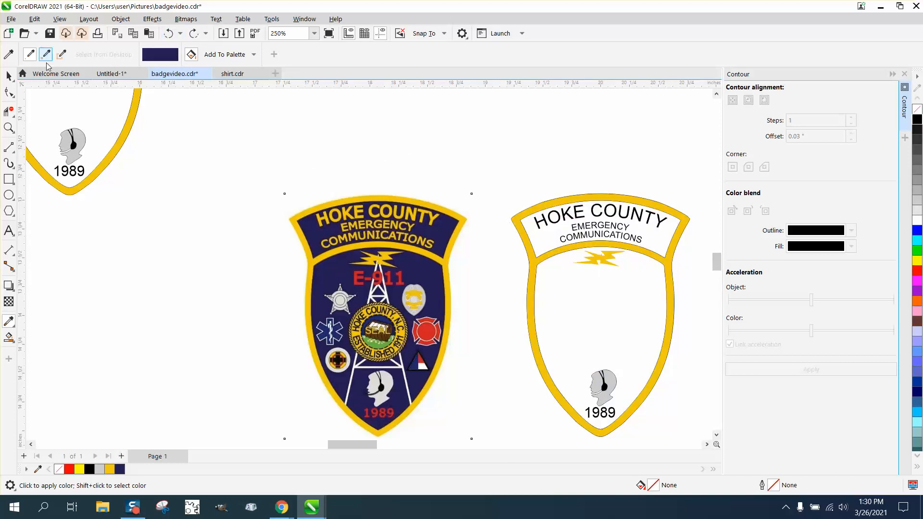
click(11, 75)
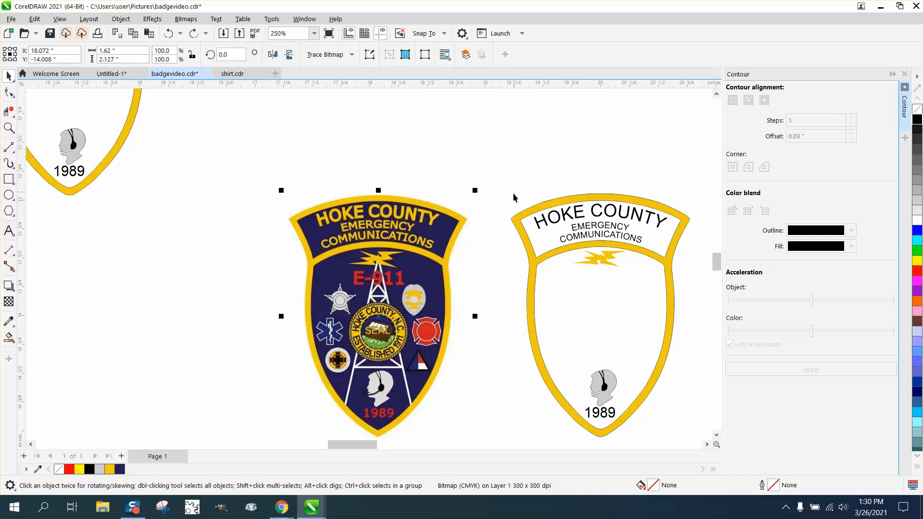
Move the HOKE COUNTY text 2 in up, out of the outlined badge's banner.
scroll(499, 231, down, 1)
scroll(499, 227, down, 2)
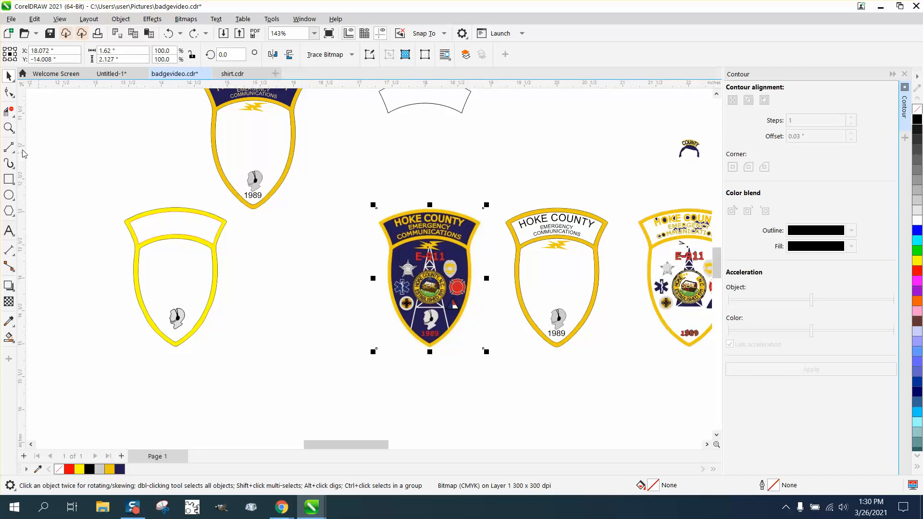
click(8, 128)
drag(361, 196, 652, 340)
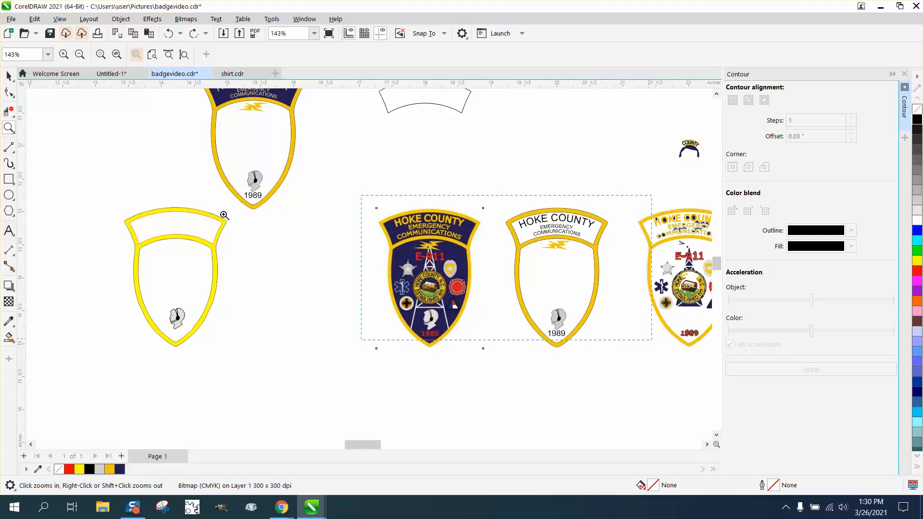
key(space)
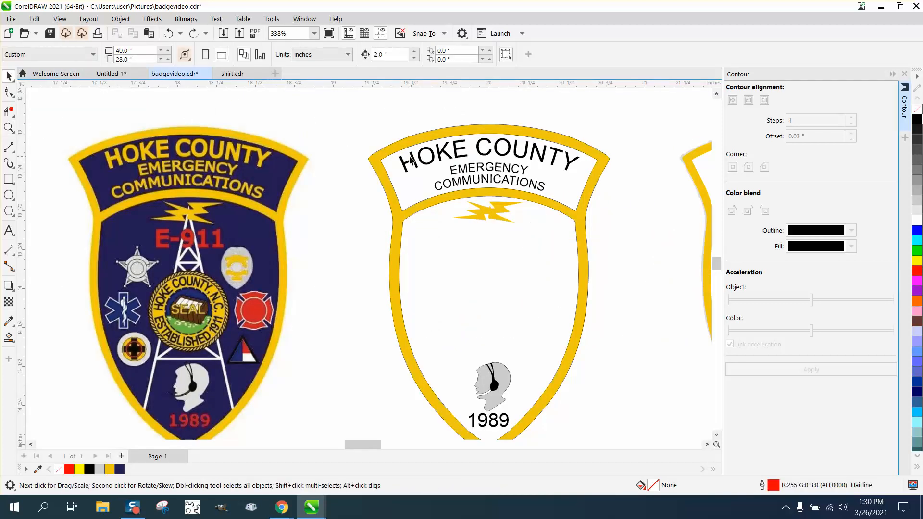
click(412, 161)
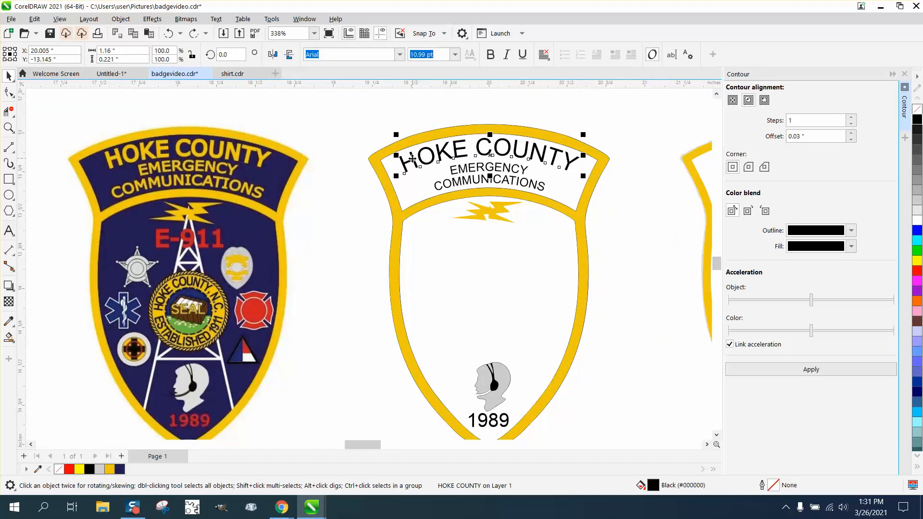
key(Up)
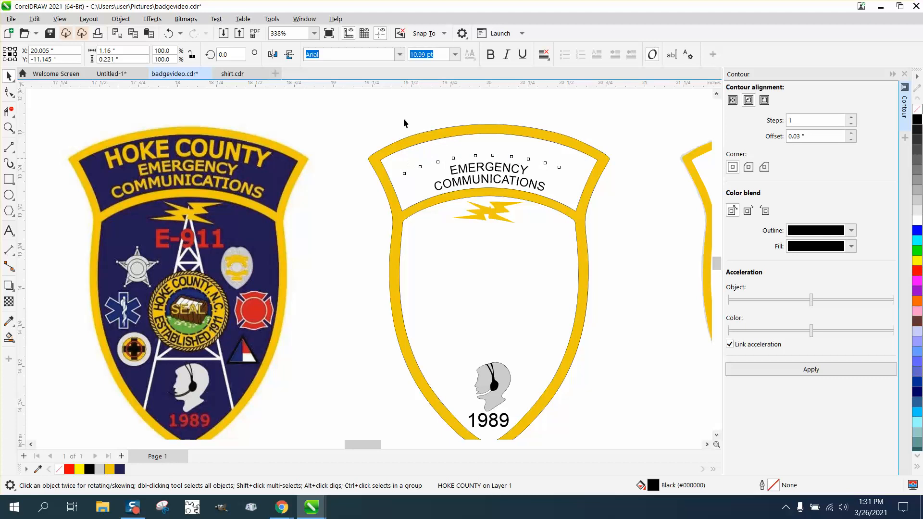
Move the outlined badge's outer hairline curve 2 in down, off the badge, and delete it.
click(500, 170)
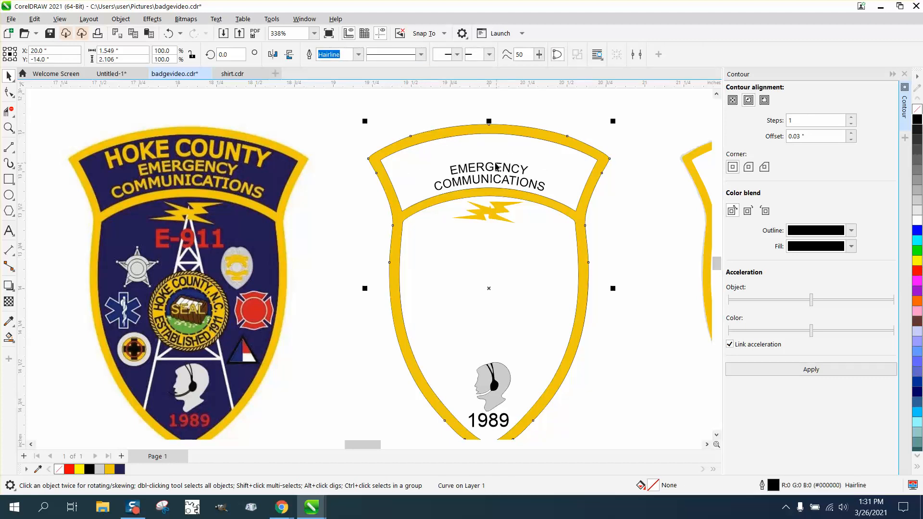
key(Down)
scroll(498, 170, down, 2)
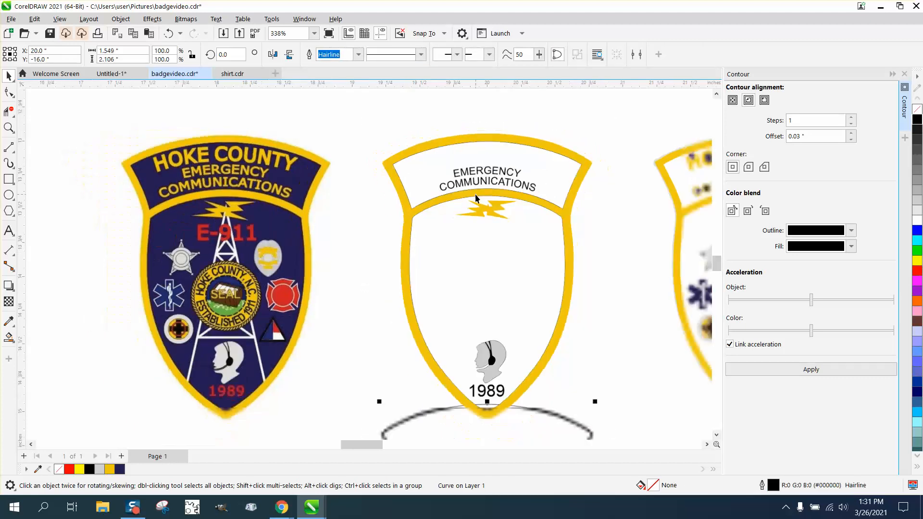
key(Delete)
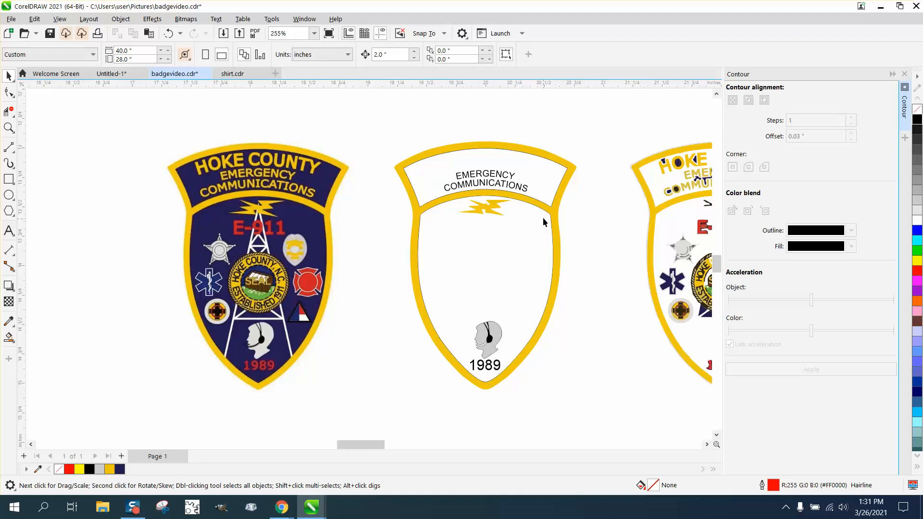
Move the HOKE COUNTY text 2 in down, back into the banner above EMERGENCY.
scroll(503, 181, down, 5)
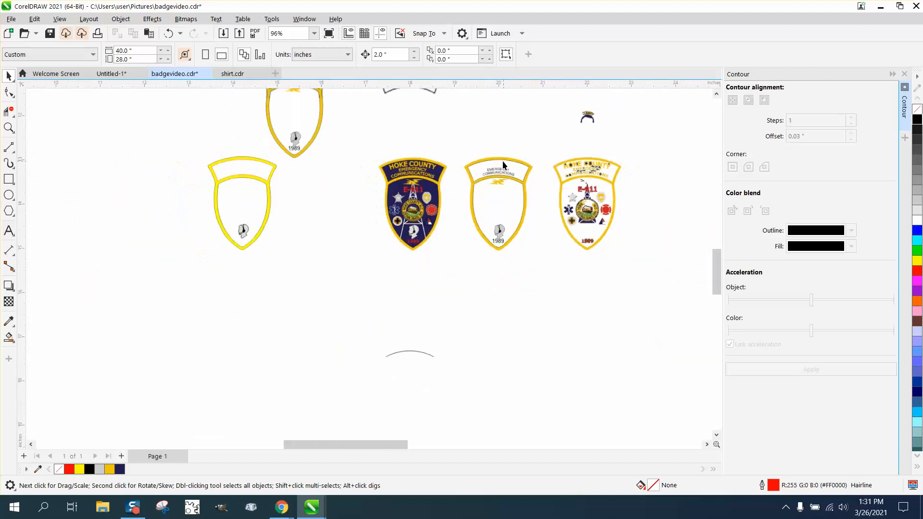
click(515, 90)
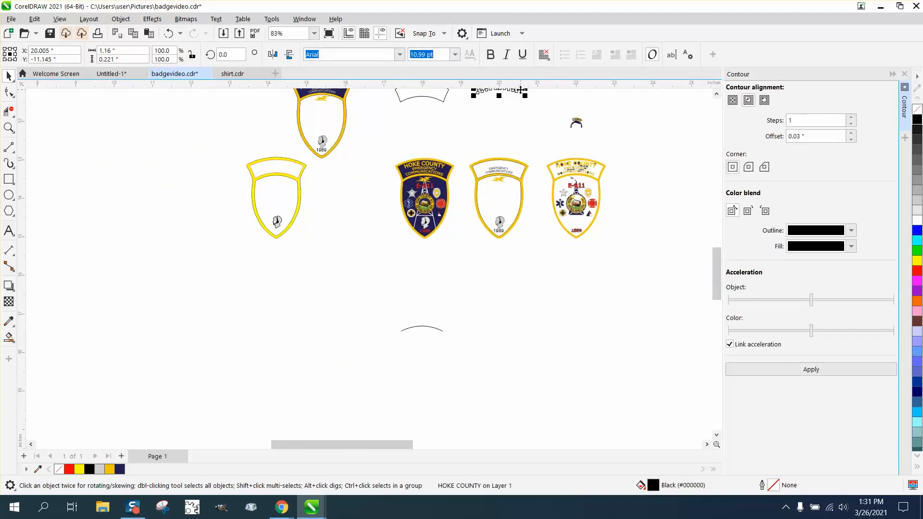
key(Down)
Smart Fill the redrawn badge's banner background around the lettering with the sampled navy and no outline.
click(8, 127)
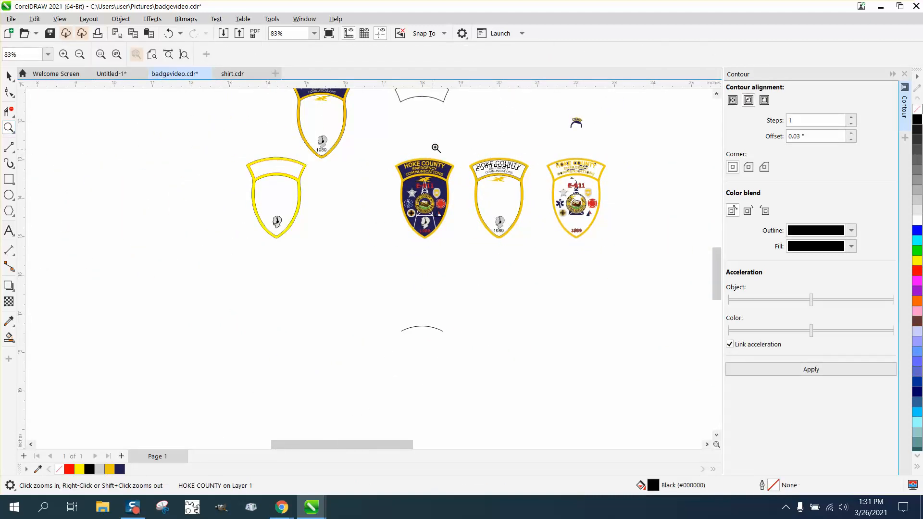
drag(437, 144, 648, 242)
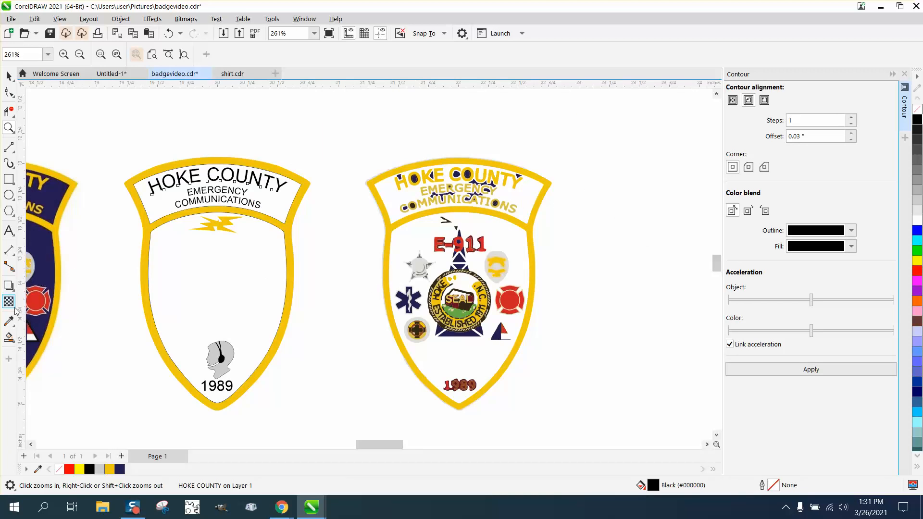
click(10, 322)
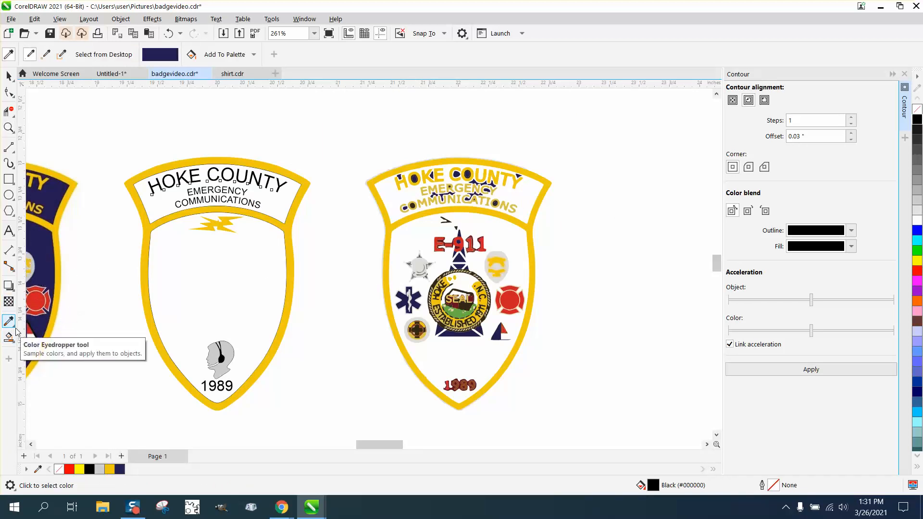
click(15, 344)
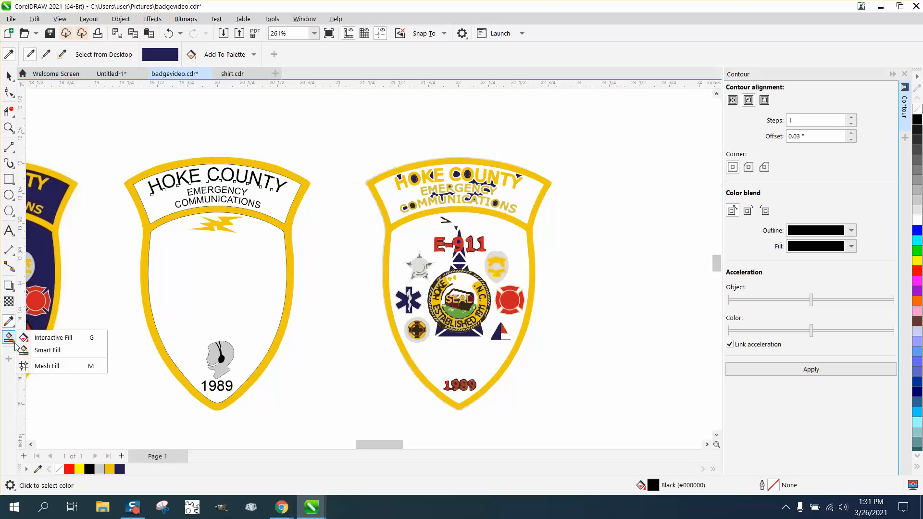
click(39, 350)
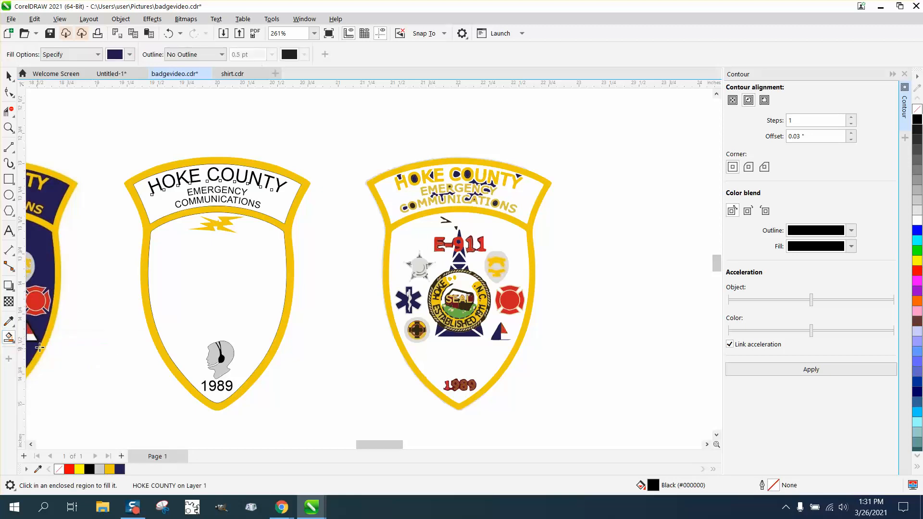
click(157, 201)
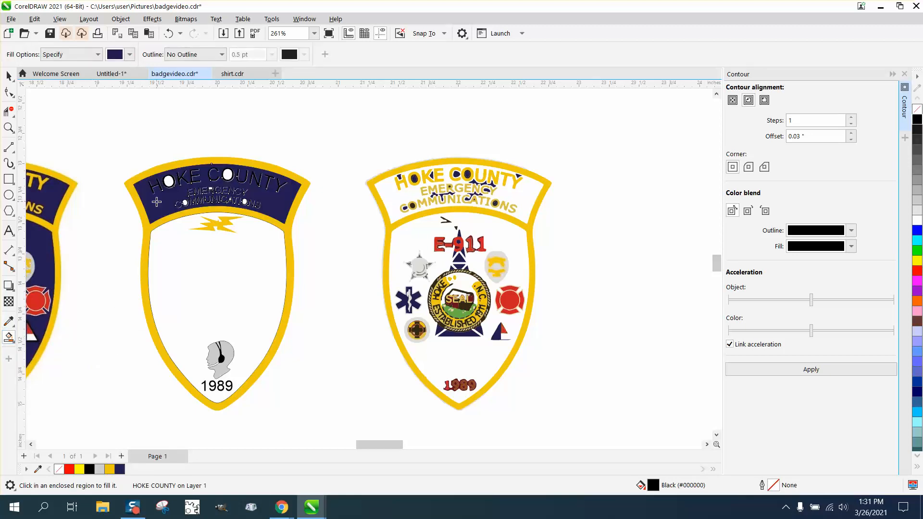
Smart Fill the enclosed openings of the O, R and A letters in the banner lettering with the same navy.
click(9, 126)
drag(136, 140, 403, 271)
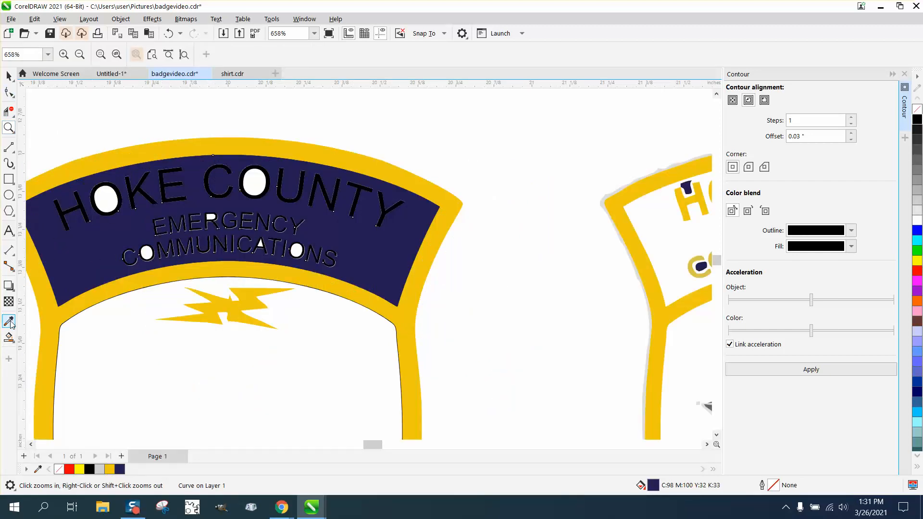
click(9, 337)
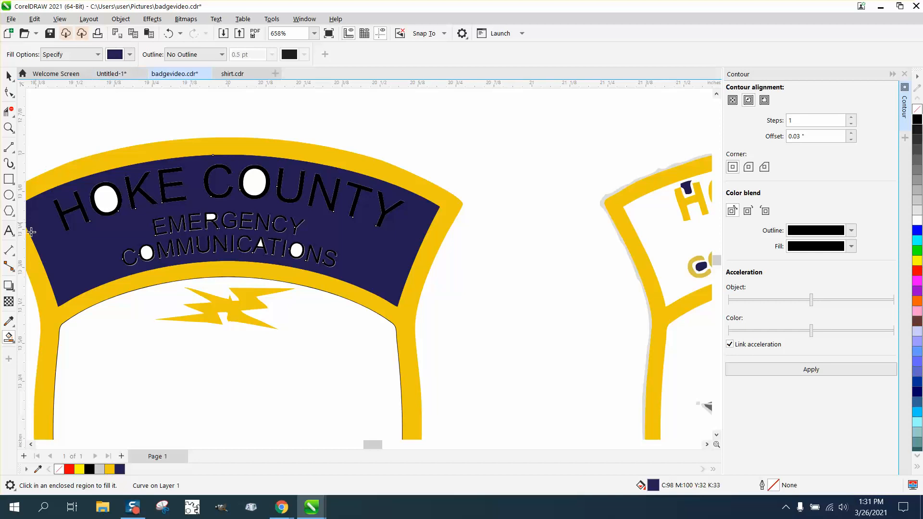
click(18, 343)
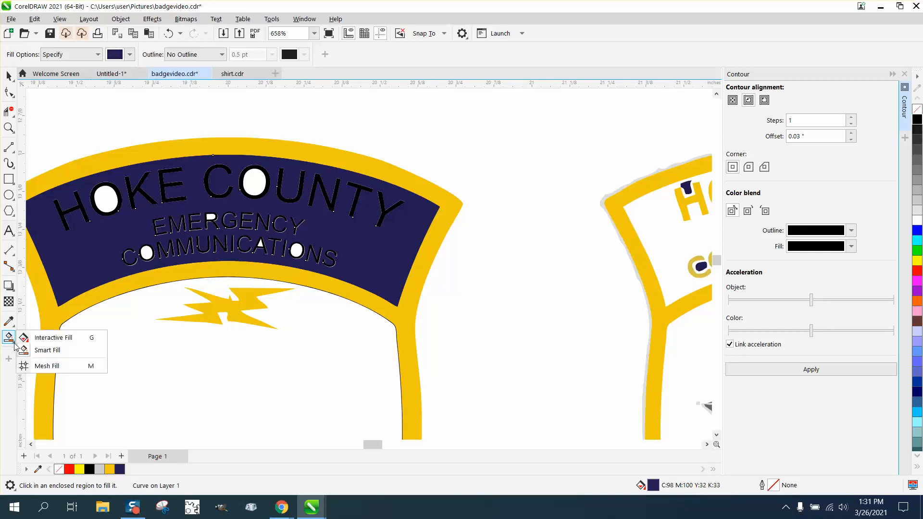
click(50, 351)
click(105, 203)
click(147, 253)
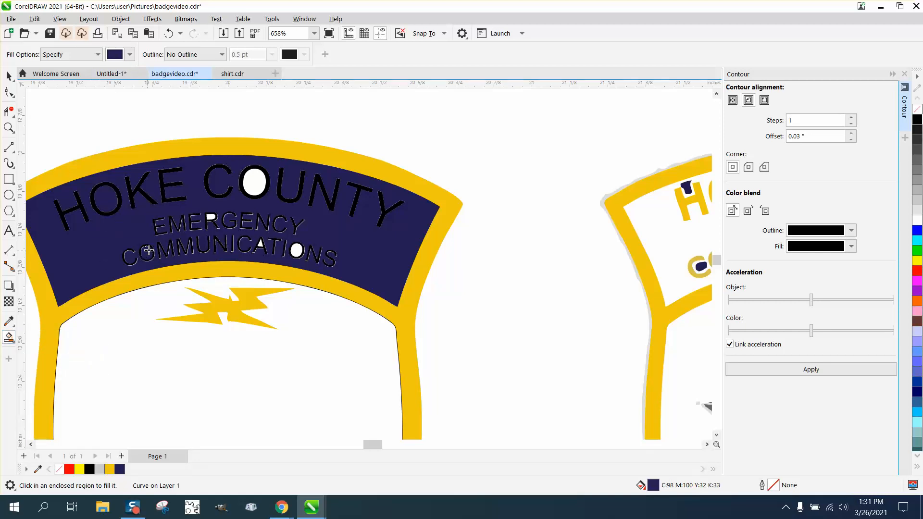
click(253, 182)
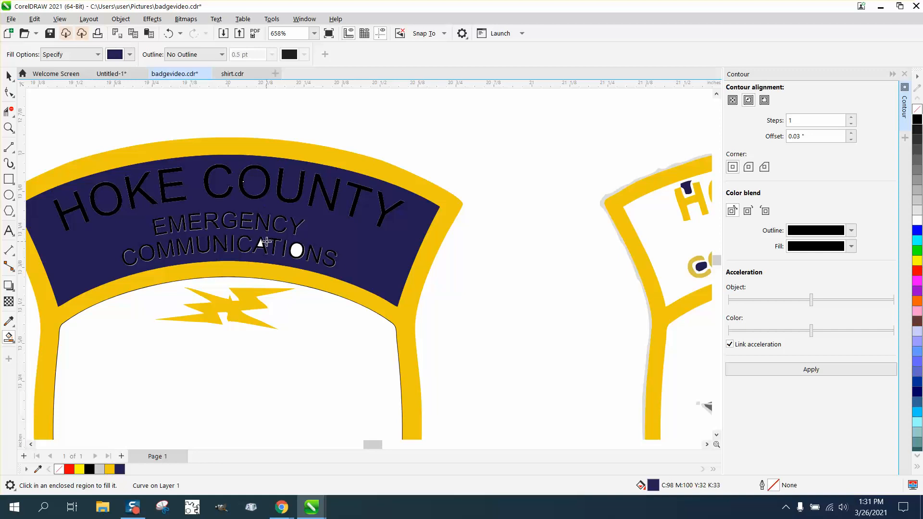
click(261, 241)
scroll(307, 245, down, 2)
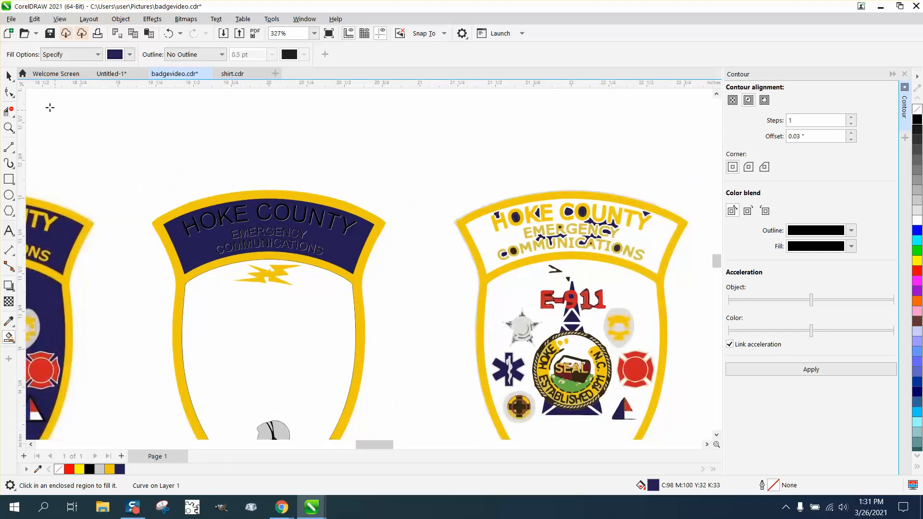
Move the three lettering lines together with their navy letter-opening fills 2 in up, out of the banner.
click(9, 76)
drag(167, 153, 362, 268)
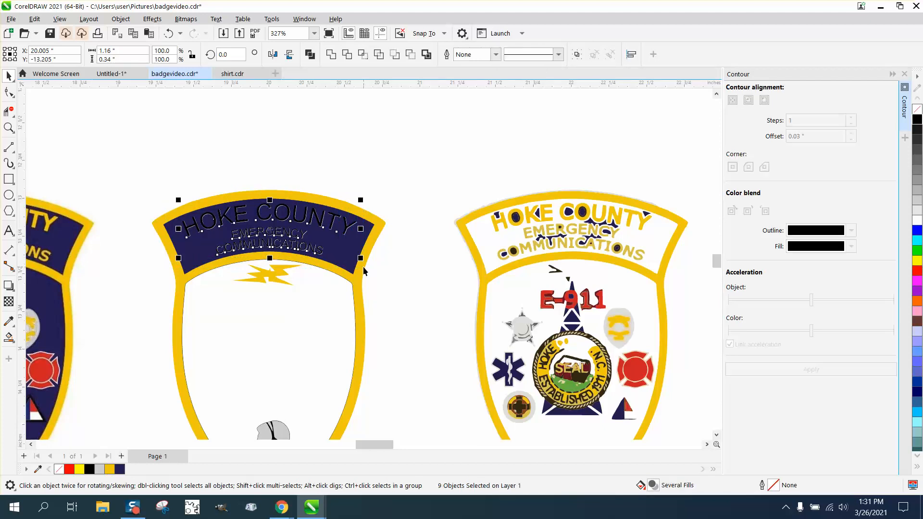
scroll(362, 266, down, 3)
scroll(330, 263, down, 2)
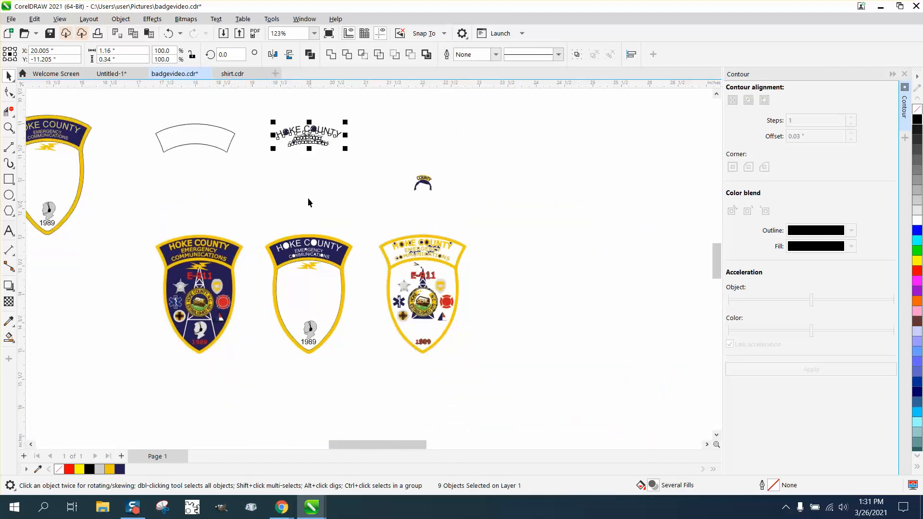
Move each navy letter-opening fill 2 in down, back into the banner, leaving the black lettering above the badge.
click(9, 128)
drag(275, 118, 369, 170)
click(8, 75)
click(130, 183)
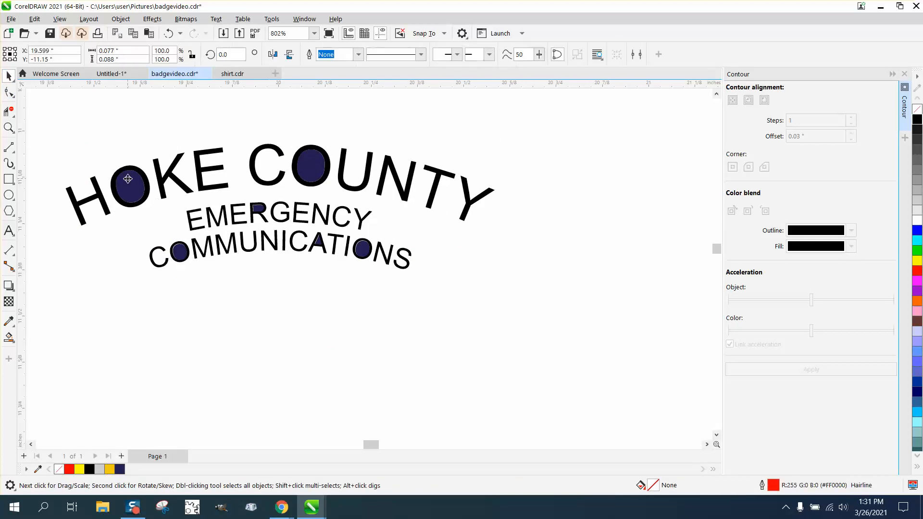
key(Down)
click(304, 171)
key(Down)
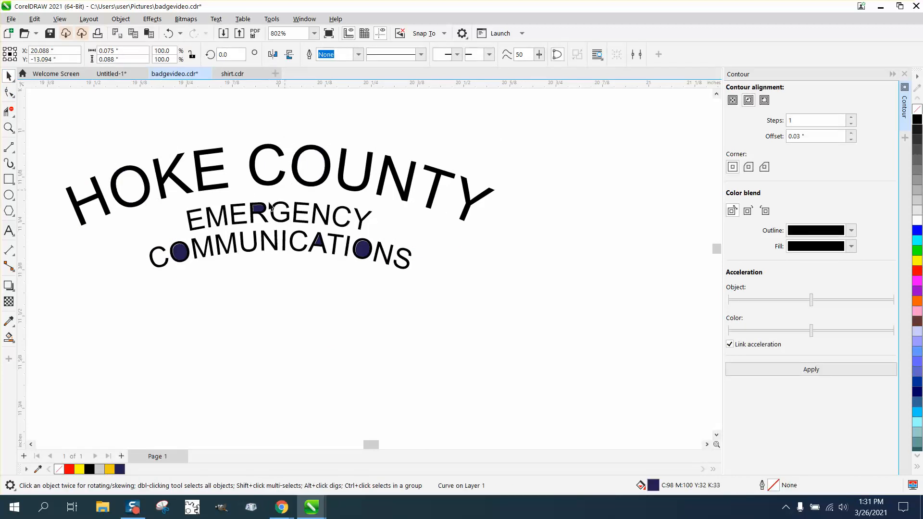
click(259, 213)
key(Down)
click(186, 254)
key(Down)
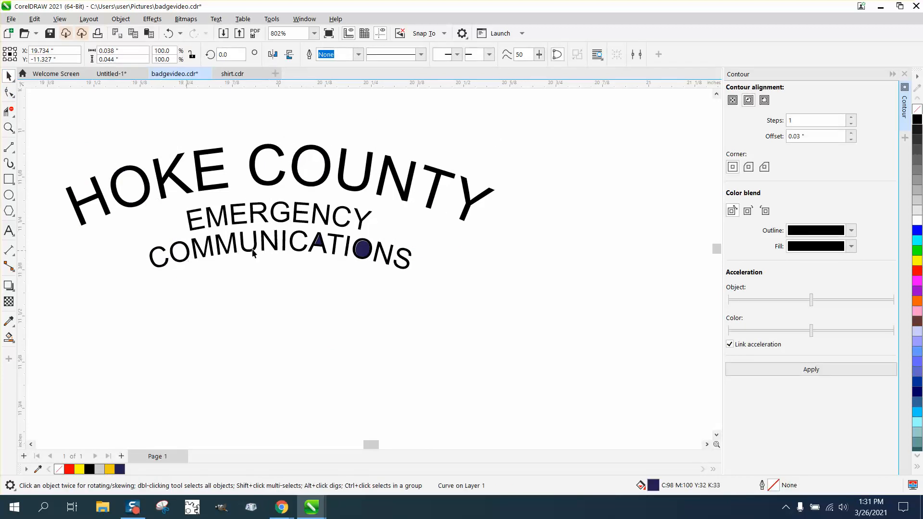
click(362, 249)
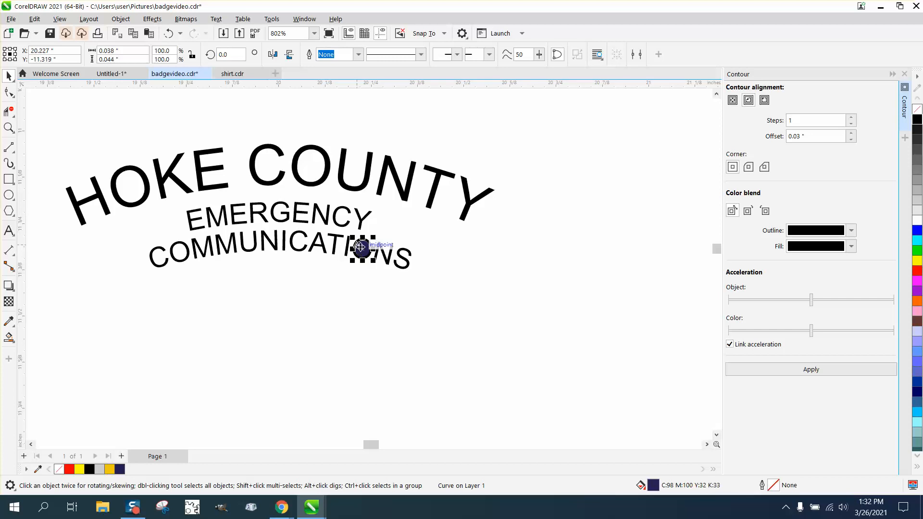
key(Down)
Move the traced badge's light grey edge curve and yellow frame up off the badge, beside the black lettering.
scroll(378, 259, down, 1)
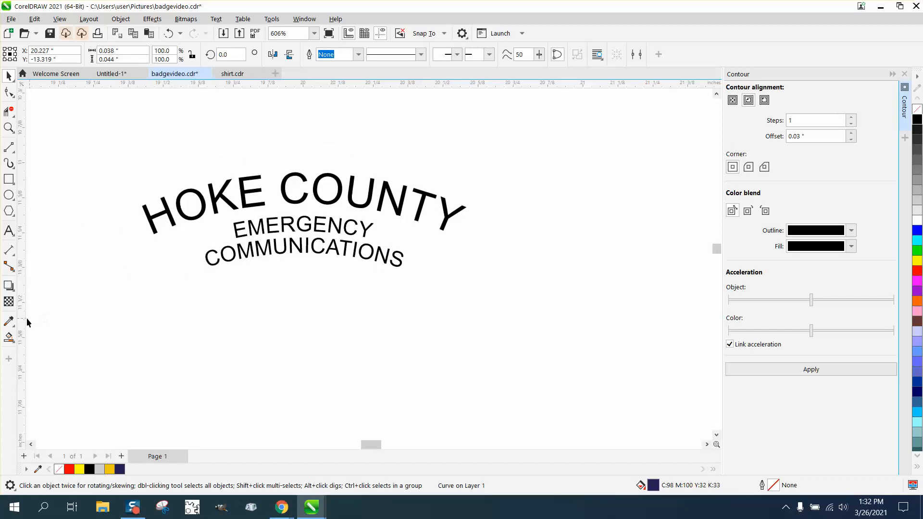
scroll(188, 328, down, 4)
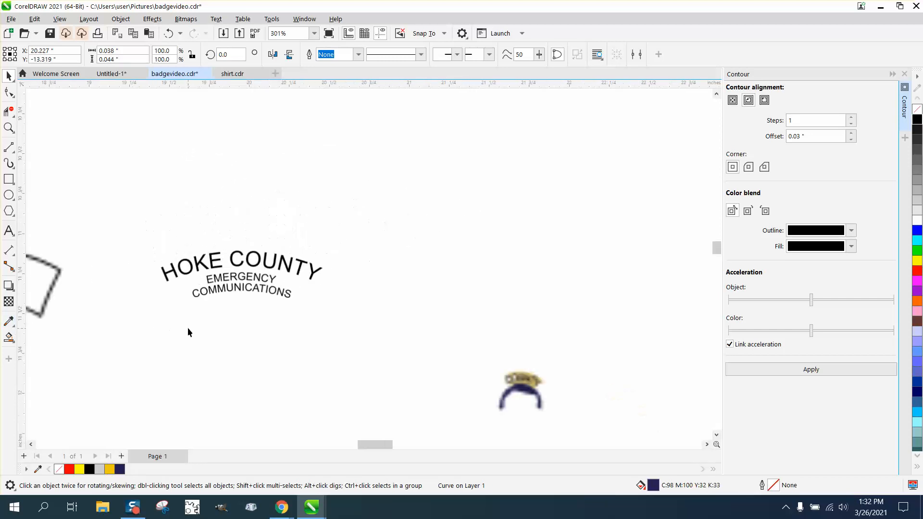
scroll(242, 327, down, 1)
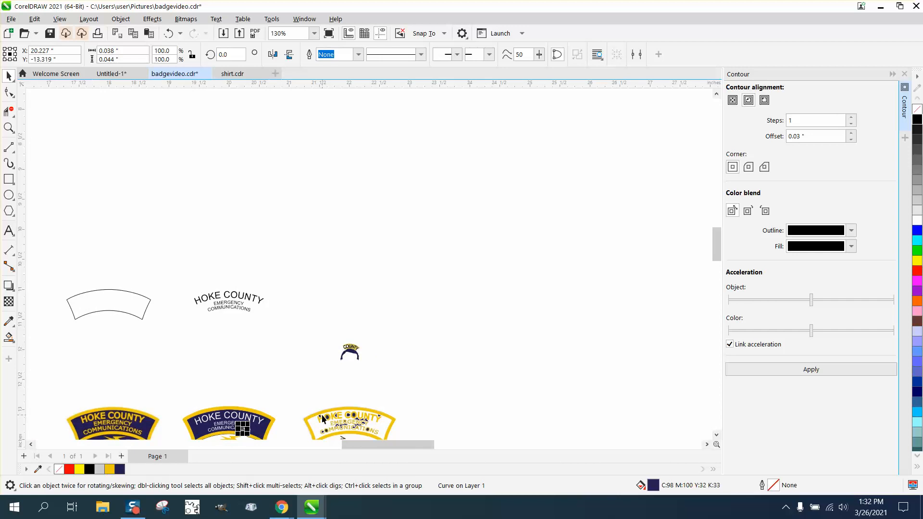
click(317, 263)
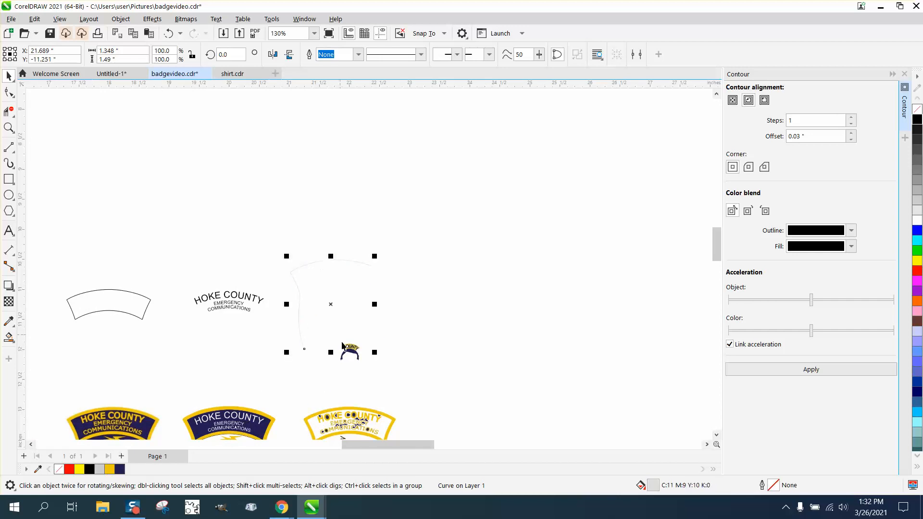
drag(348, 411, 317, 279)
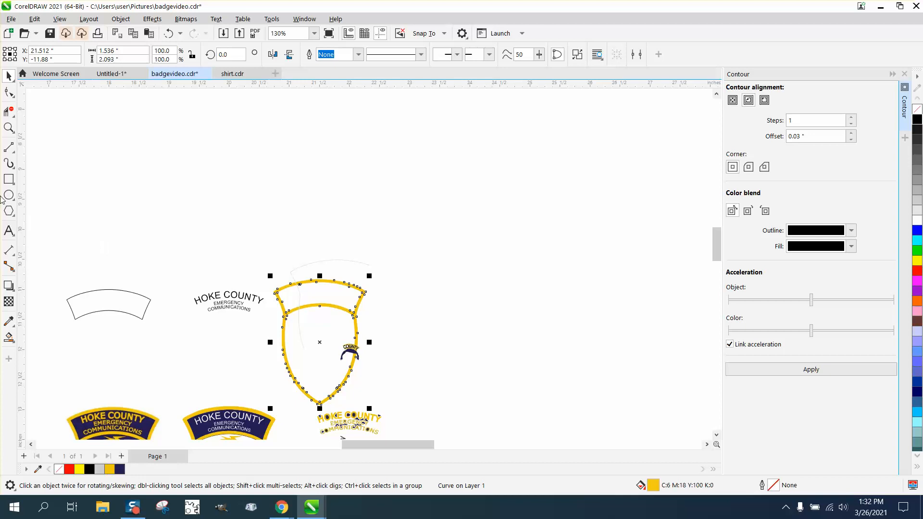
Sample the yellow of the traced badge frame and apply it to the HOKE COUNTY, EMERGENCY and COMMUNICATIONS texts.
click(9, 127)
drag(192, 264, 370, 341)
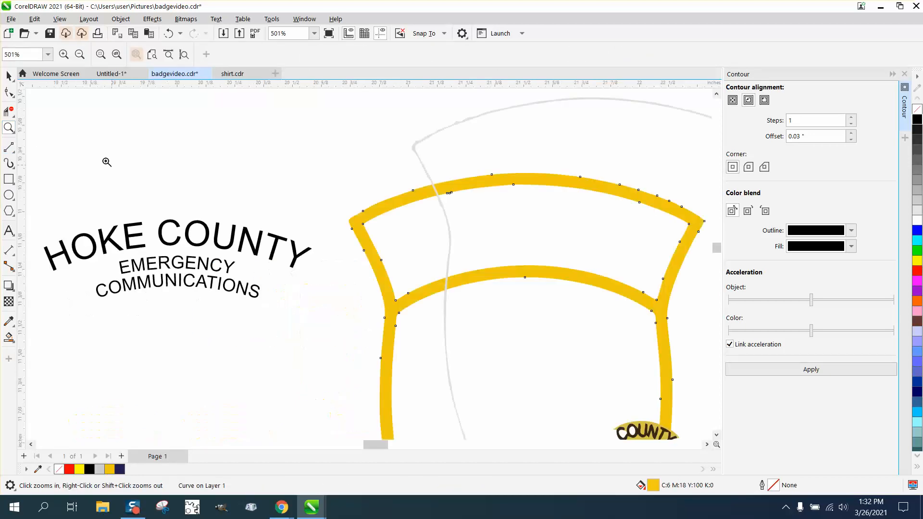
click(14, 328)
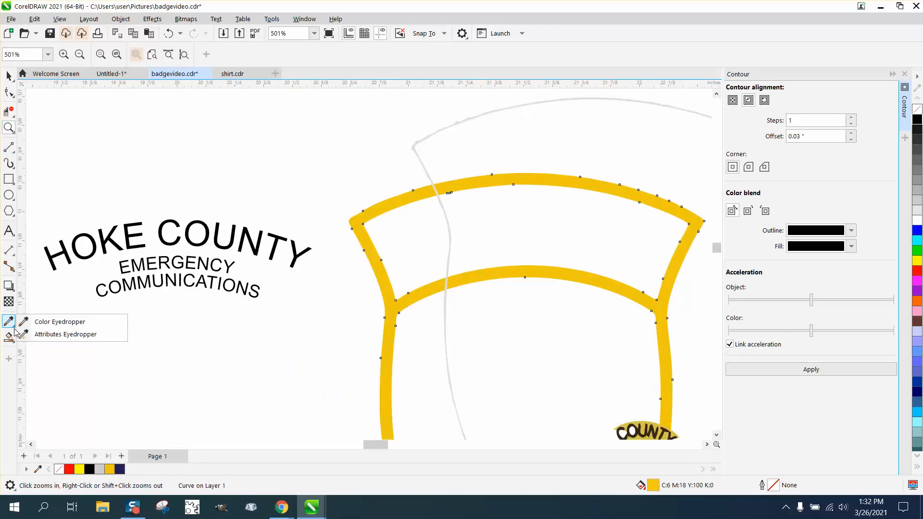
click(43, 326)
click(378, 270)
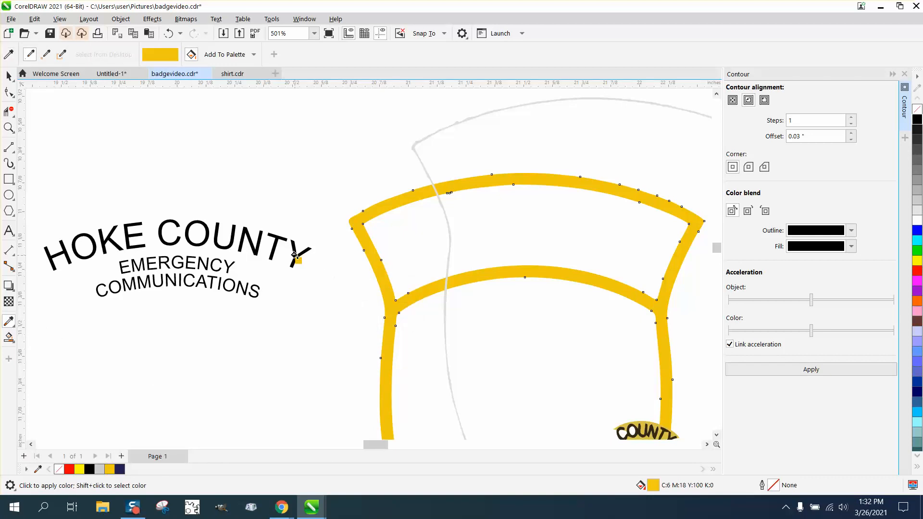
click(295, 255)
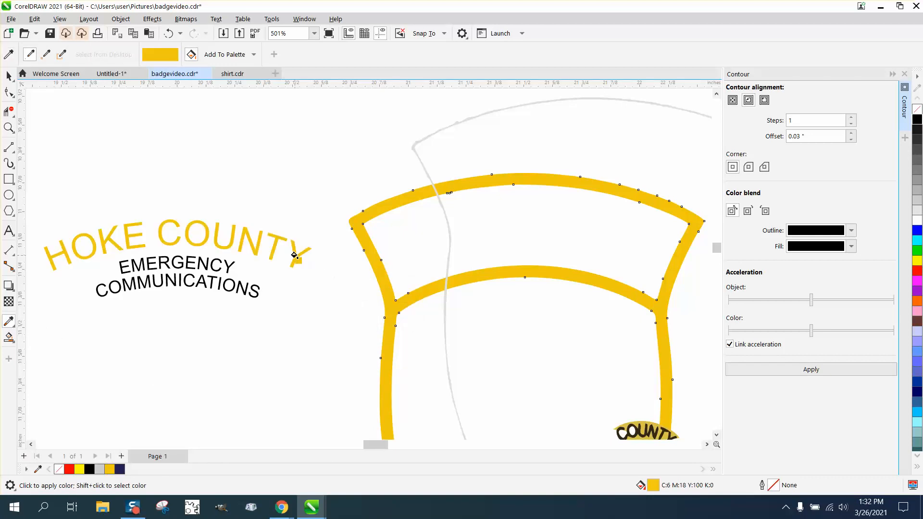
click(226, 264)
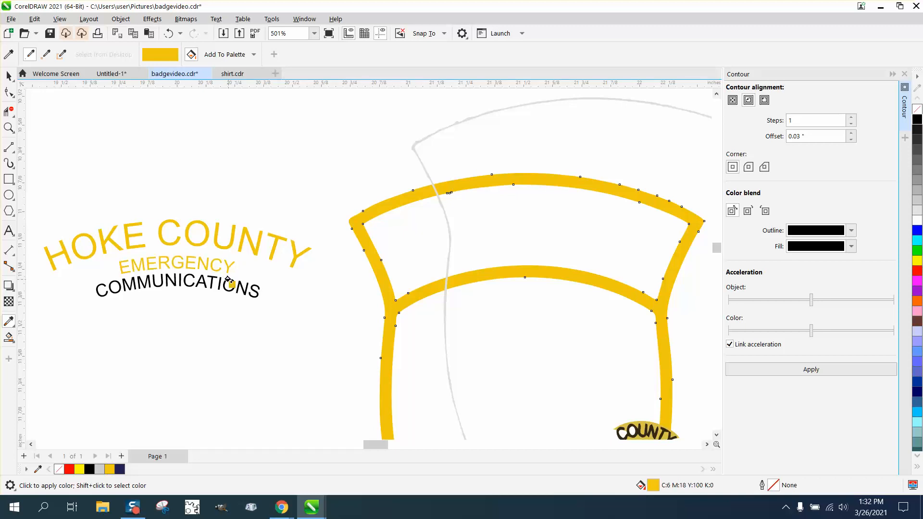
click(229, 283)
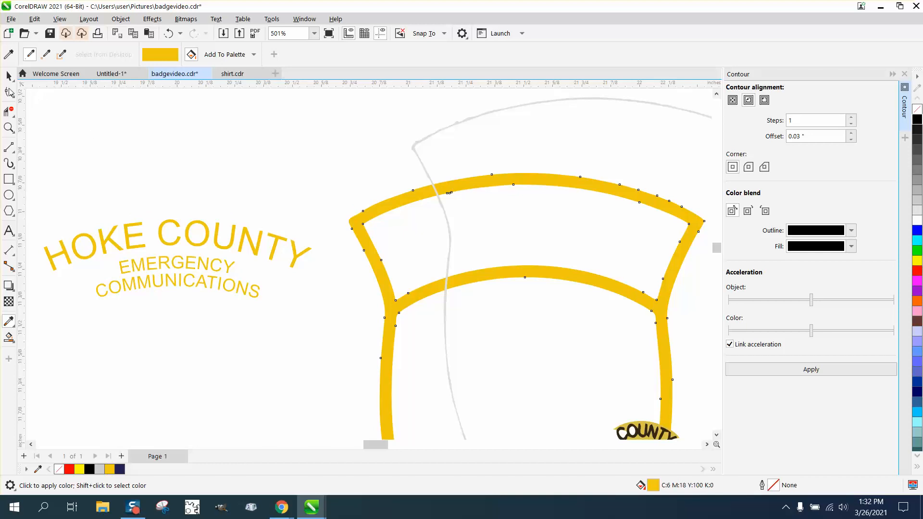
Move the three yellow lettering lines 2 in down, back onto the navy banner, and deselect them.
click(9, 76)
scroll(281, 210, down, 3)
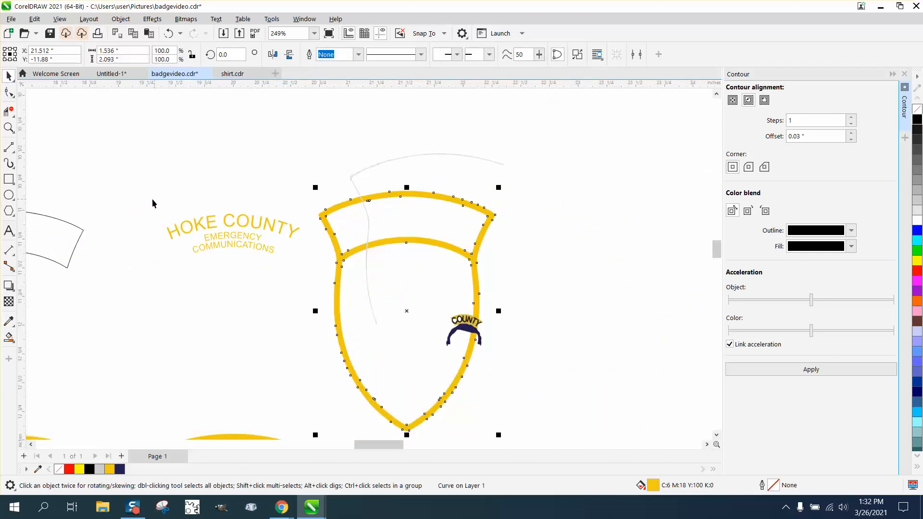
drag(151, 198, 309, 267)
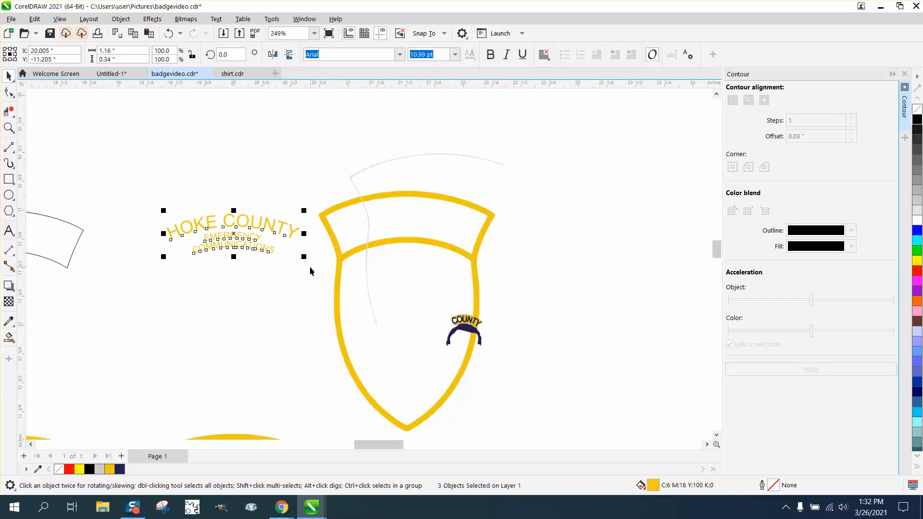
key(Down)
scroll(310, 269, down, 3)
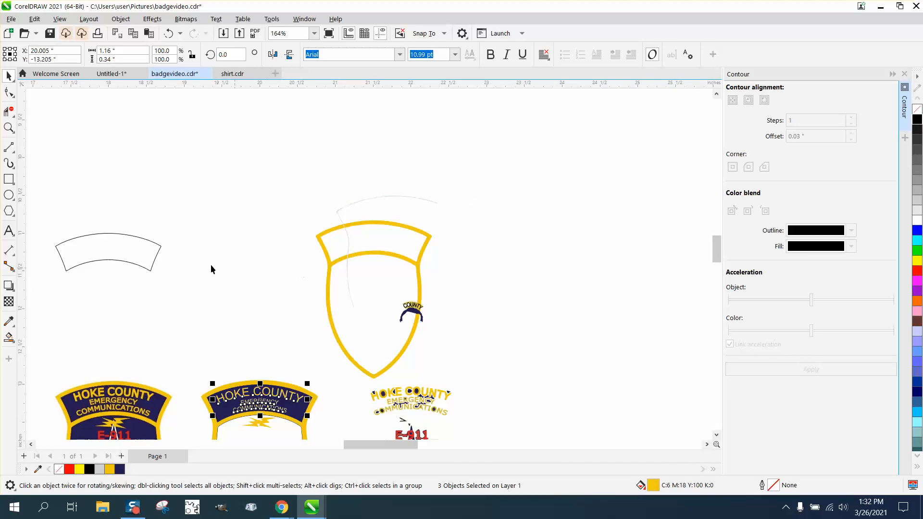
click(9, 127)
scroll(348, 438, down, 1)
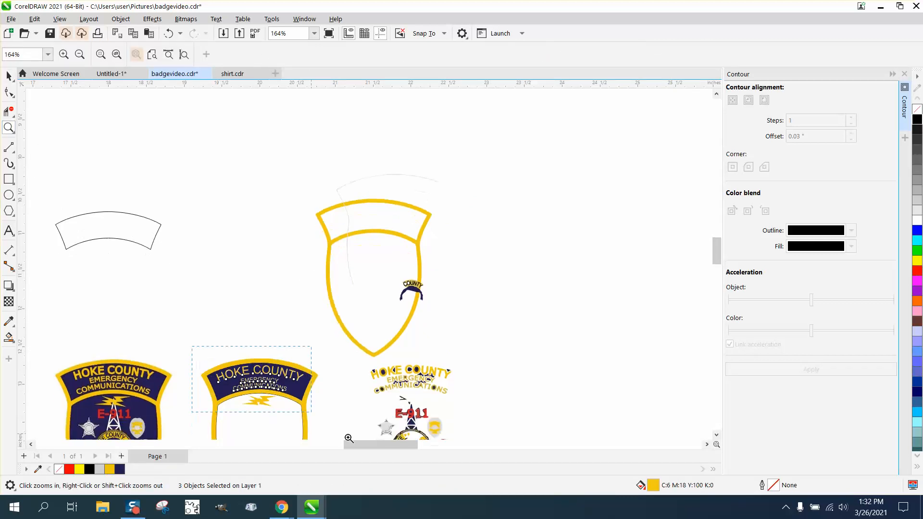
drag(348, 439, 346, 435)
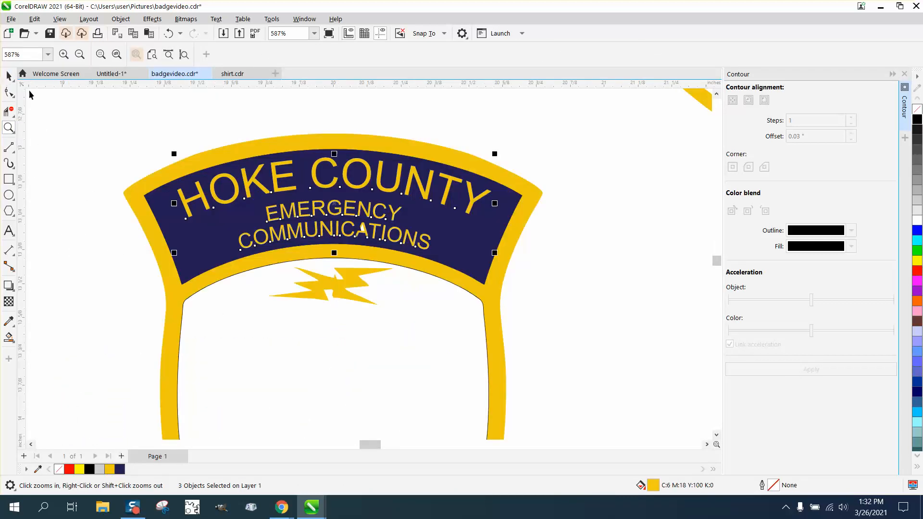
click(9, 75)
click(124, 137)
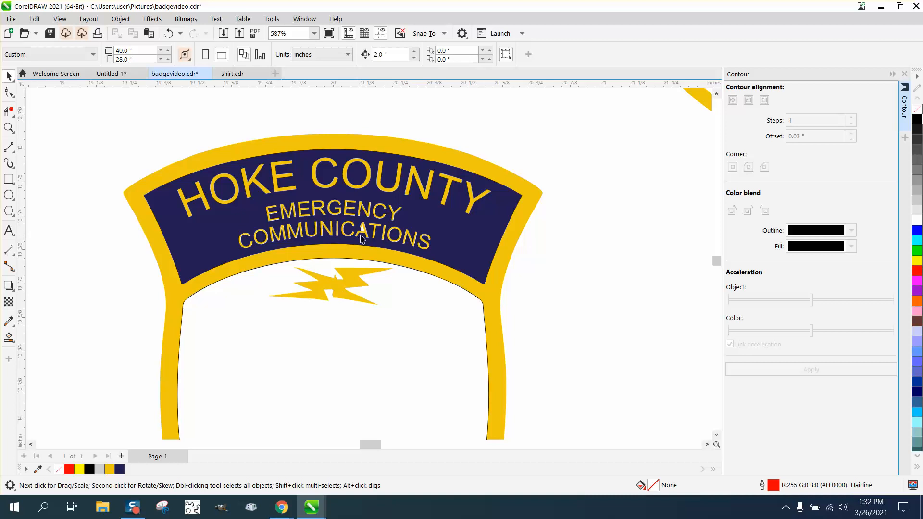
Move the navy fill of the A in COMMUNICATIONS over the letter's white opening and deselect it.
click(9, 127)
drag(361, 225, 444, 266)
click(8, 76)
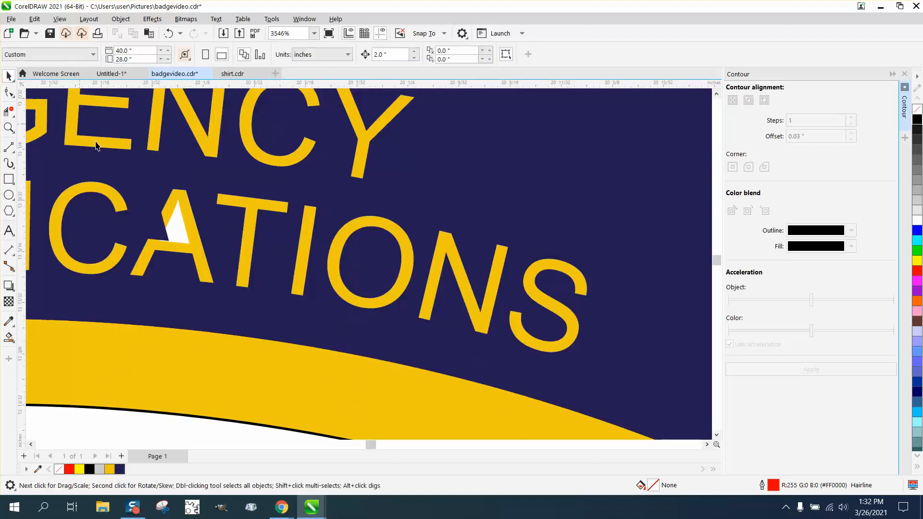
click(156, 226)
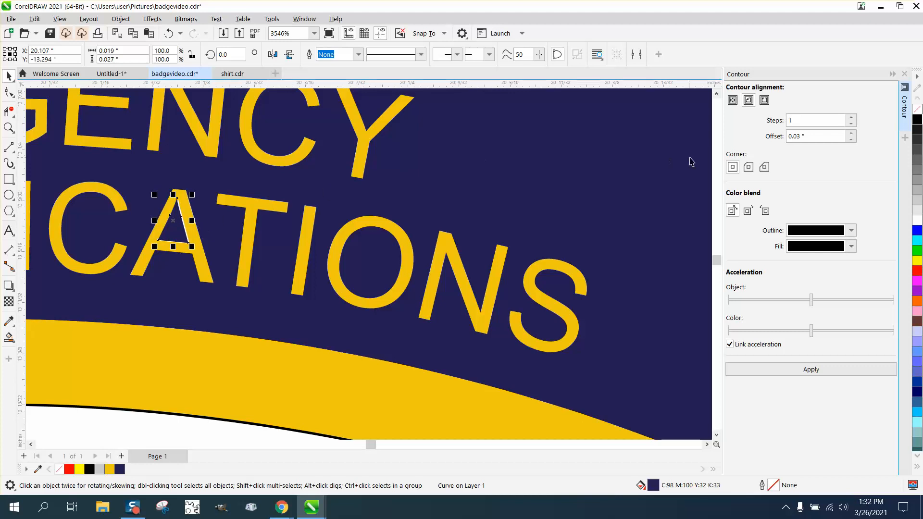
scroll(517, 330, down, 1)
scroll(518, 329, down, 4)
click(519, 169)
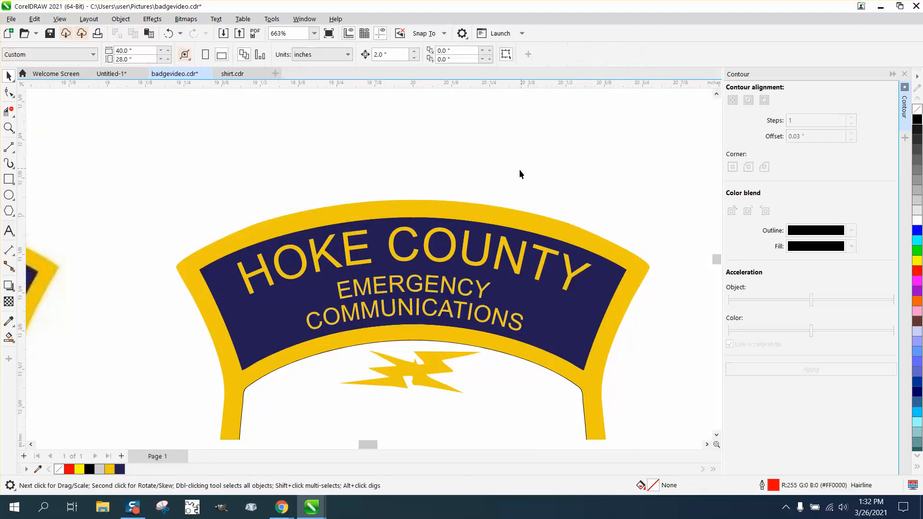
Set the nudge distance to 0.001 in and nudge the A's navy fill in COMMUNICATIONS one increment right and one down.
click(379, 54)
text(.001)
key(Return)
click(9, 127)
click(34, 128)
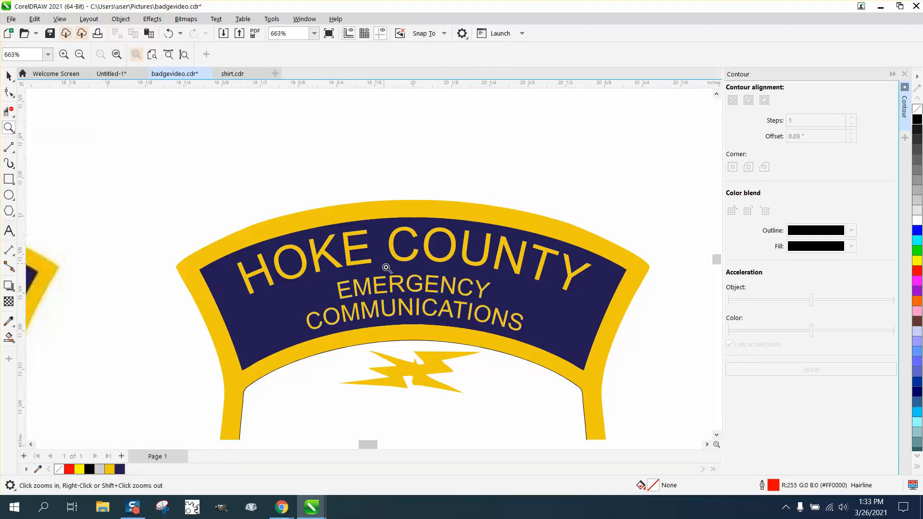
drag(411, 287, 528, 358)
click(9, 75)
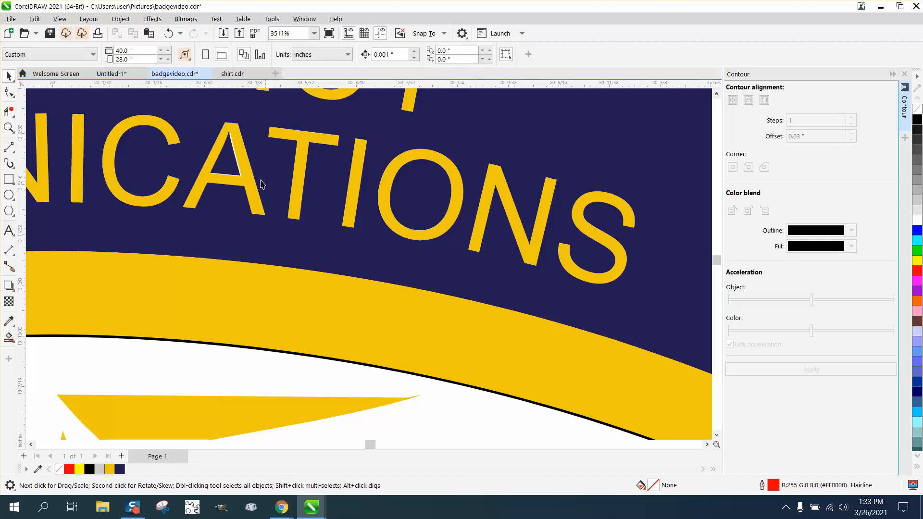
click(230, 165)
key(Right)
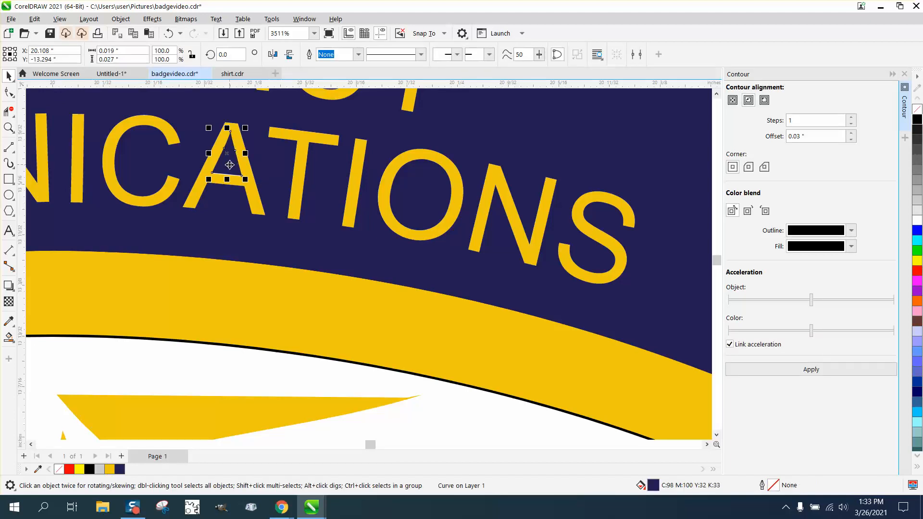
key(Down)
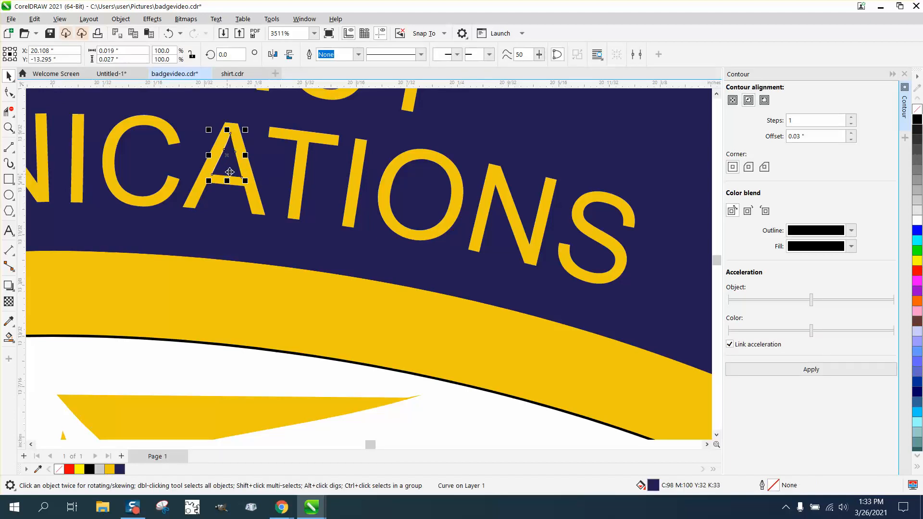
scroll(399, 269, down, 6)
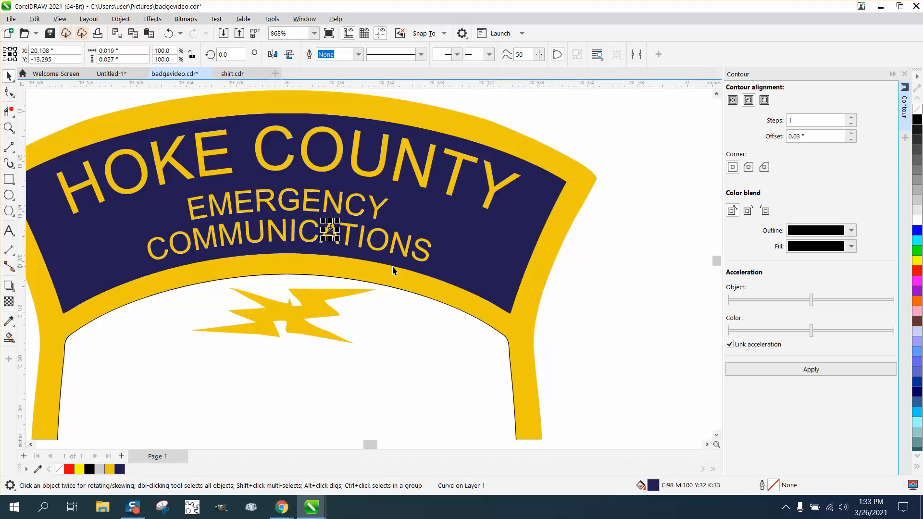
click(607, 271)
Compare the redrawn badge with the reference image and the traced parts, focusing on its unfilled shield area.
scroll(599, 274, down, 2)
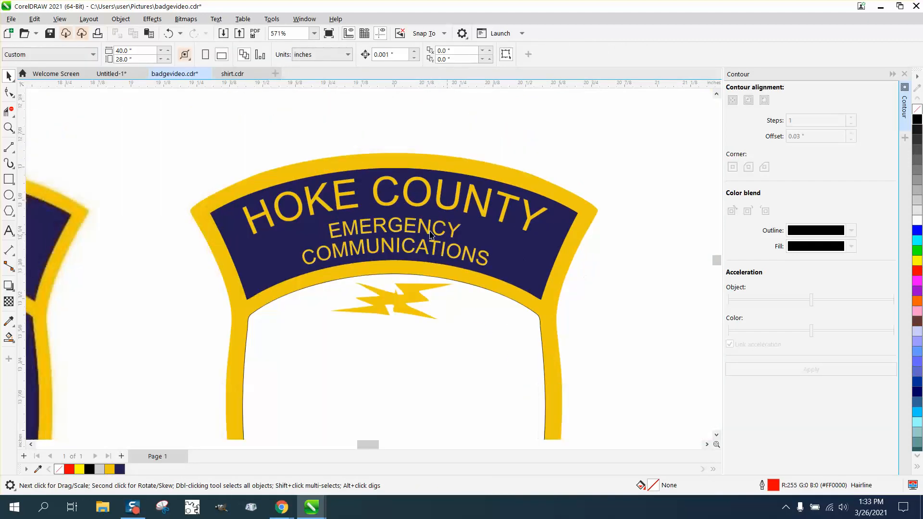
scroll(196, 221, down, 3)
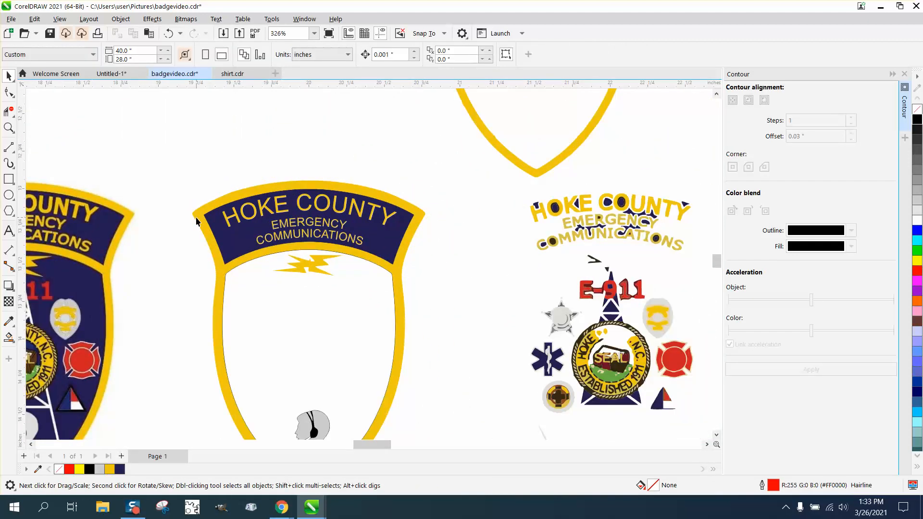
scroll(196, 222, down, 1)
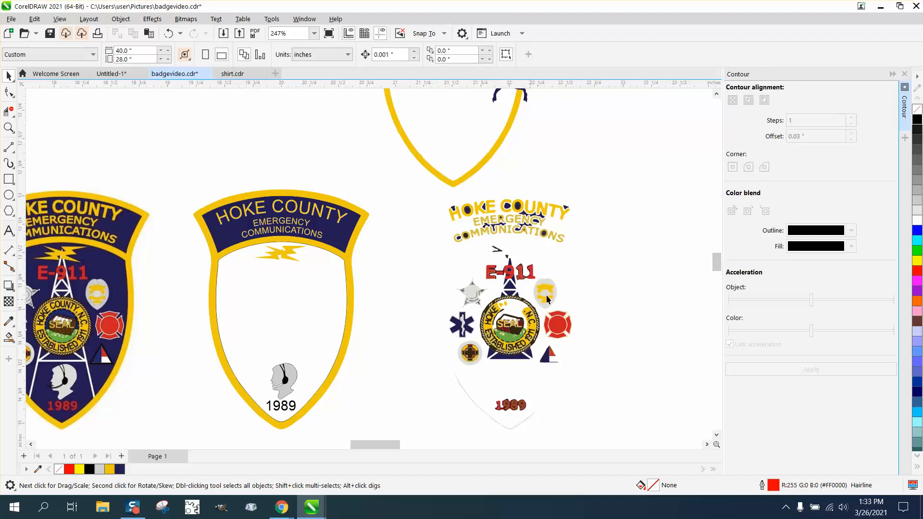
scroll(424, 267, down, 1)
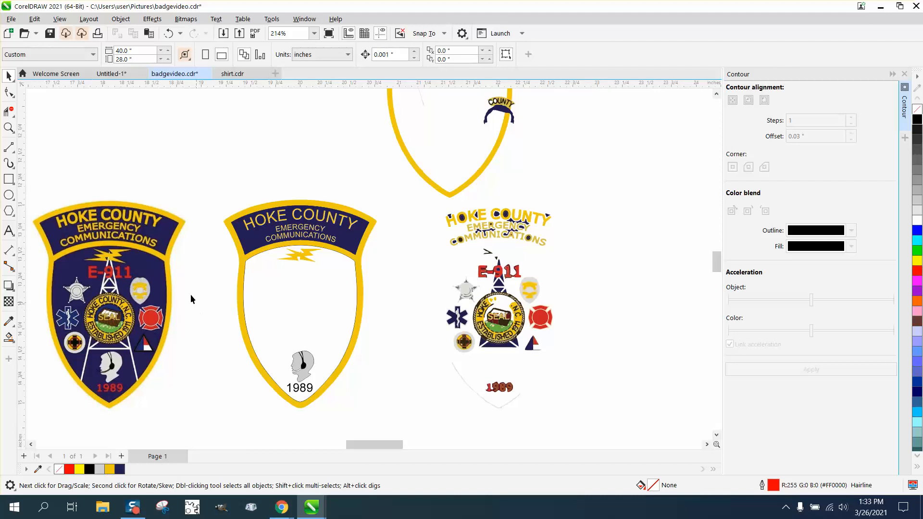
click(8, 127)
drag(241, 231, 433, 387)
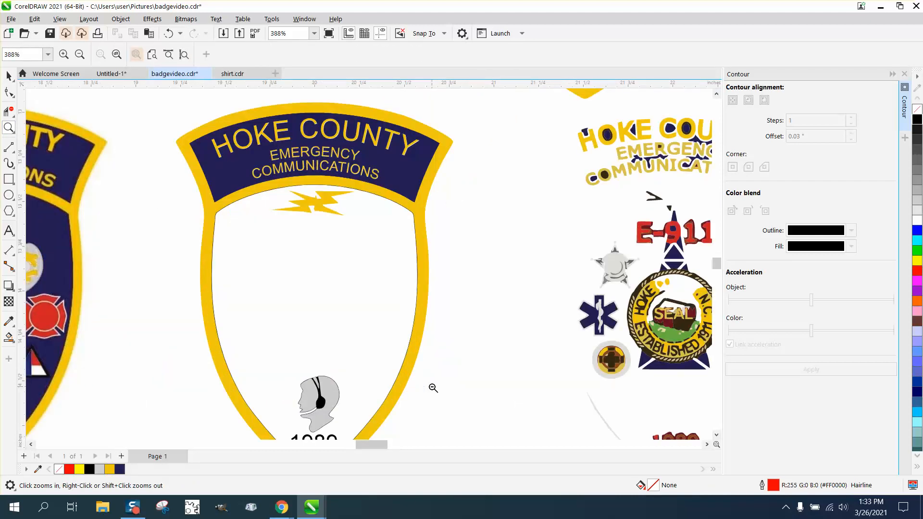